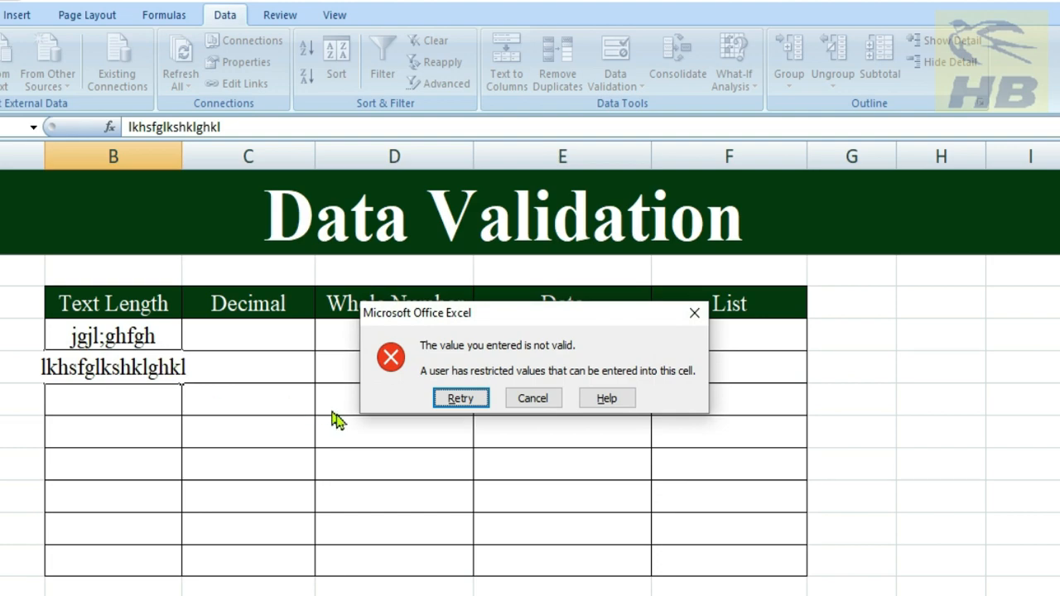
Try to enter fhgdfhg in the second Text Length cell, and discard the entry
{"action": "left_click", "coordinate": [460, 398]}
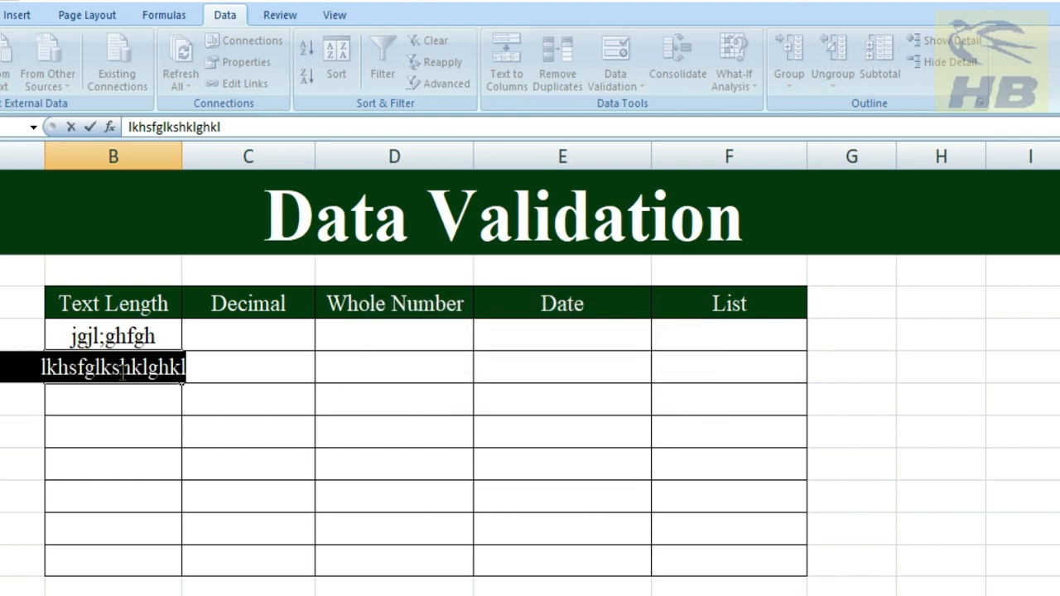
{"action": "type", "text": "fhgdfhg"}
{"action": "key", "text": "Return"}
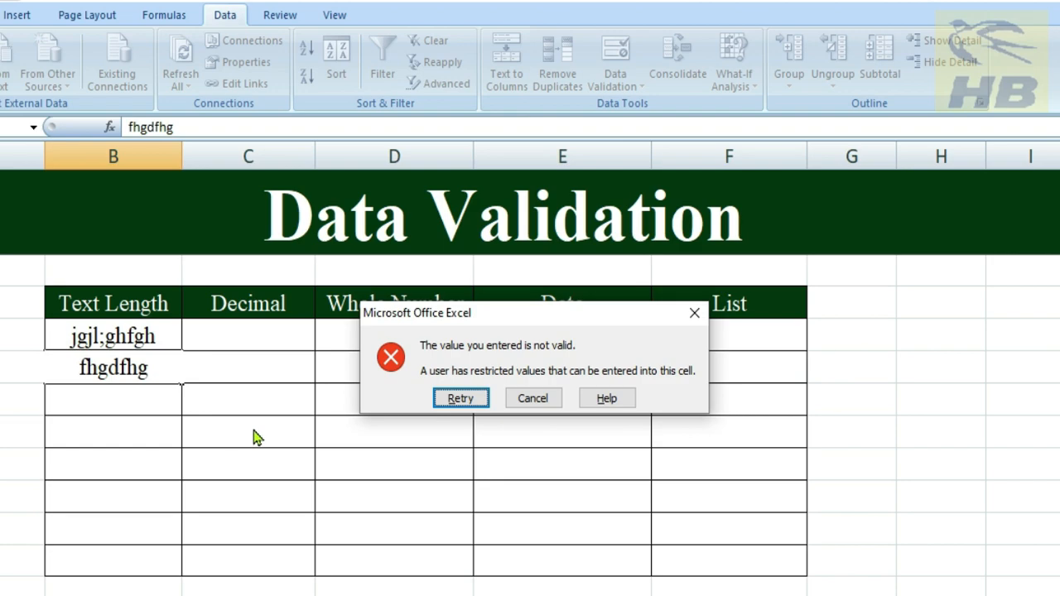
{"action": "left_click", "coordinate": [532, 399]}
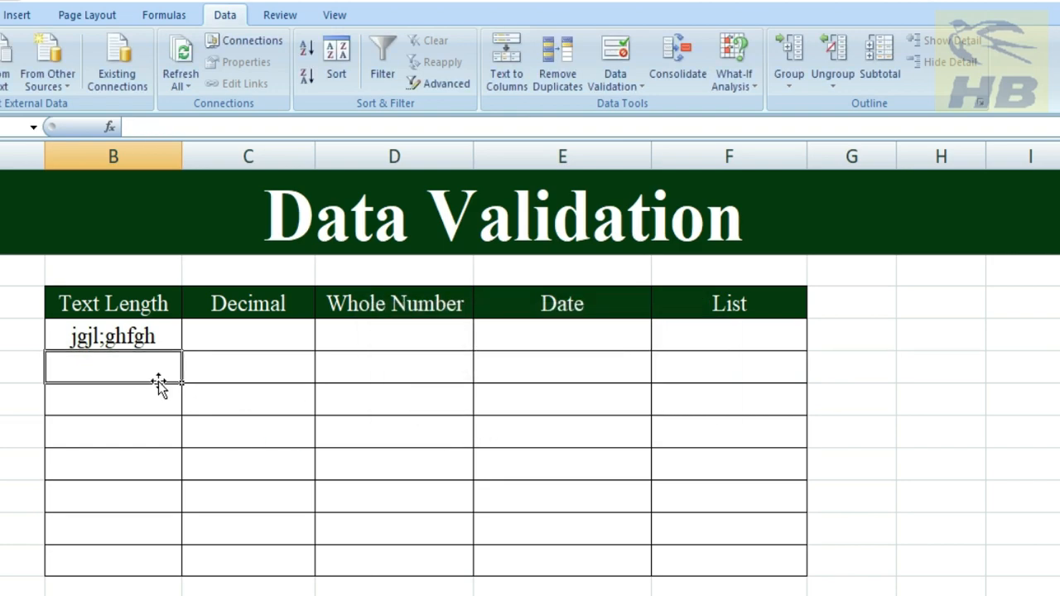
{"action": "type", "text": "1234567890"}
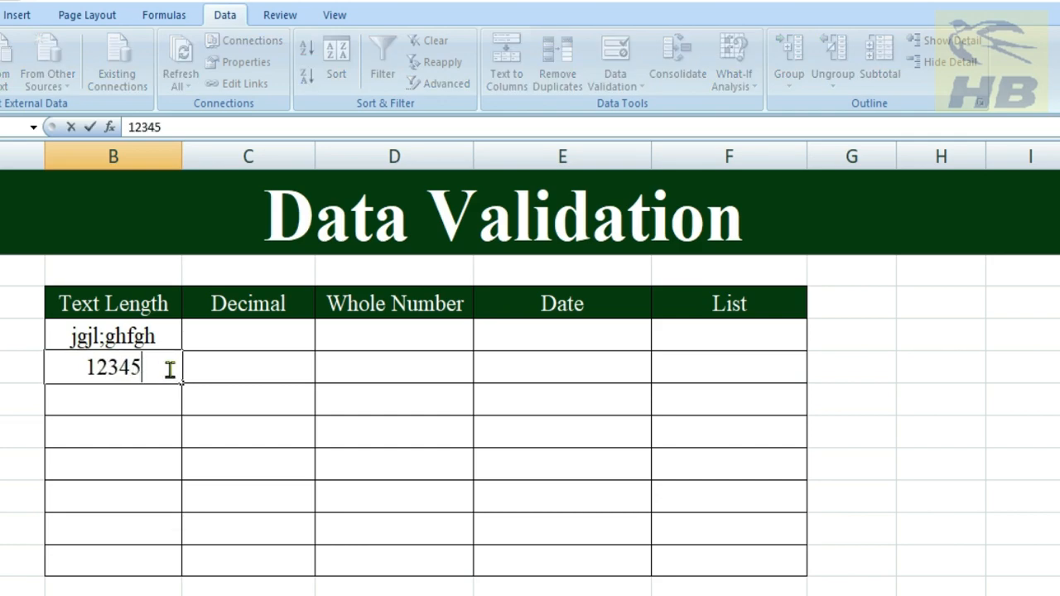
{"action": "left_click", "coordinate": [181, 426]}
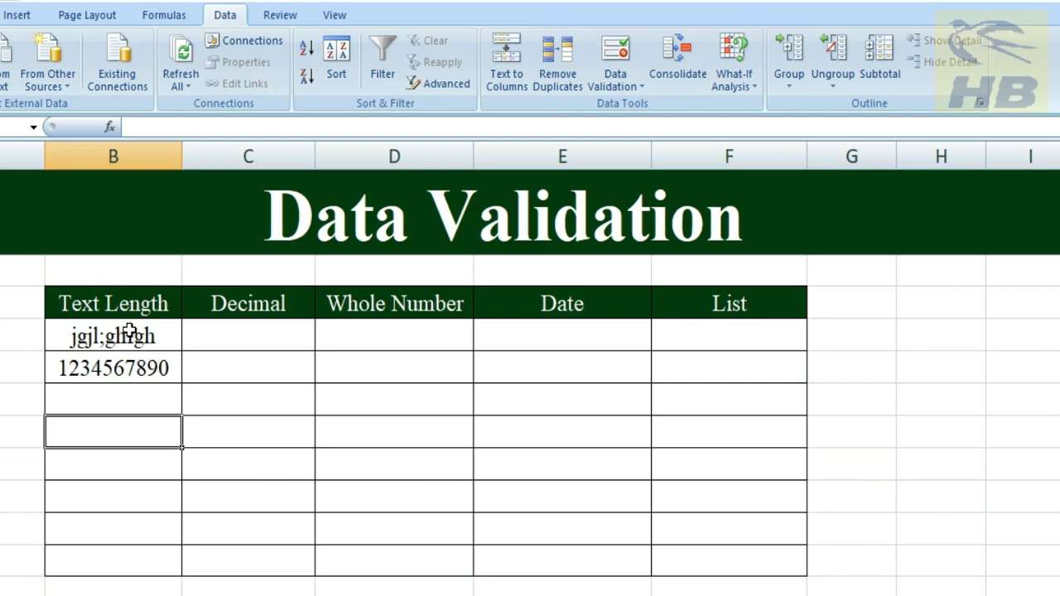
{"action": "left_click_drag", "start_coordinate": [126, 331], "coordinate": [126, 561]}
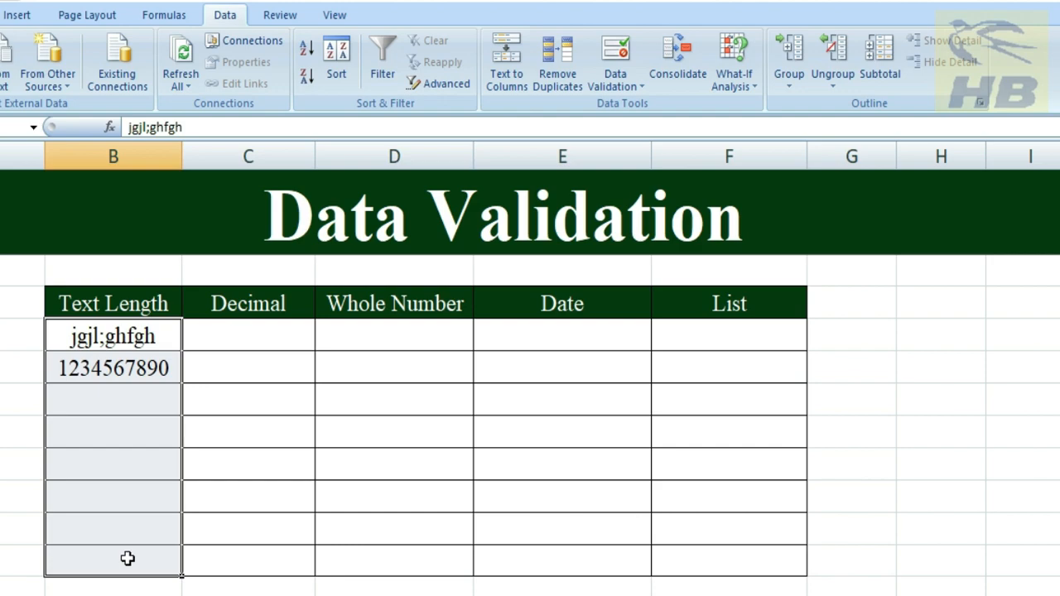
Open the Data Validation settings for all eight cells under the Decimal heading and allow decimal values
{"action": "left_click", "coordinate": [282, 309]}
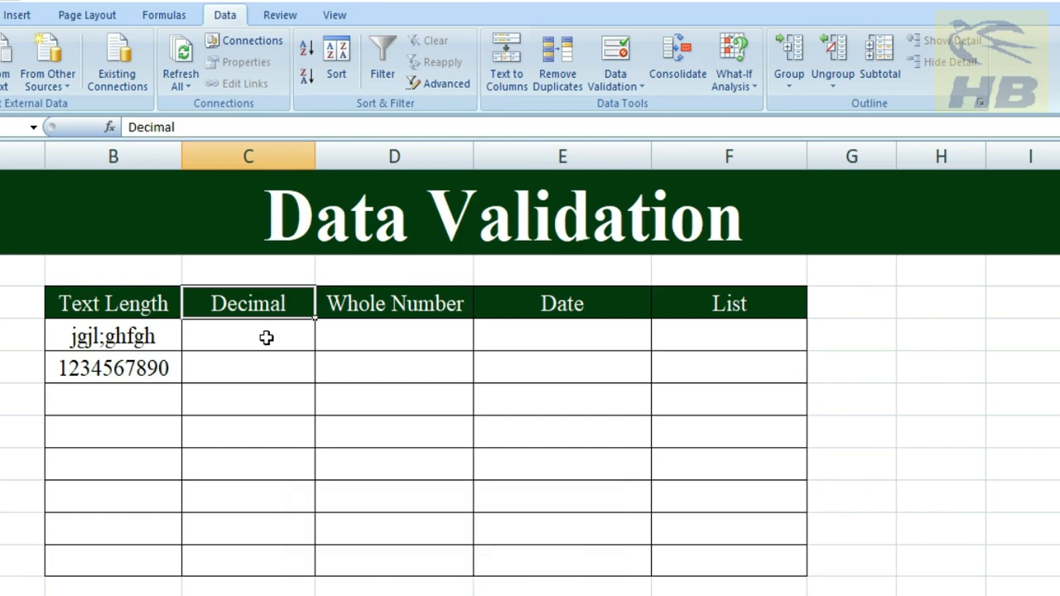
{"action": "left_click_drag", "start_coordinate": [266, 337], "coordinate": [268, 553]}
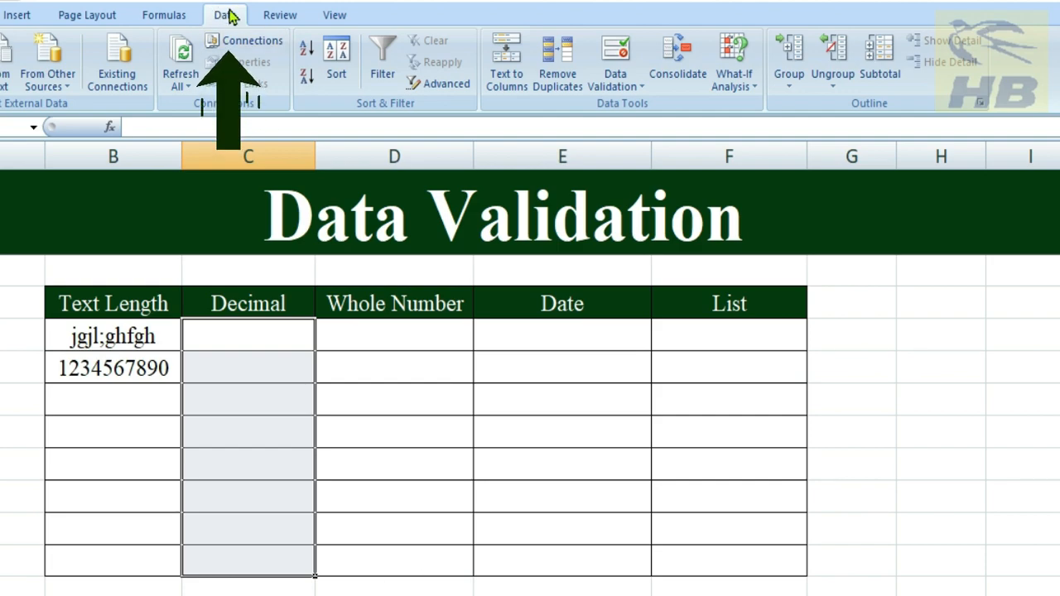
{"action": "left_click", "coordinate": [613, 82]}
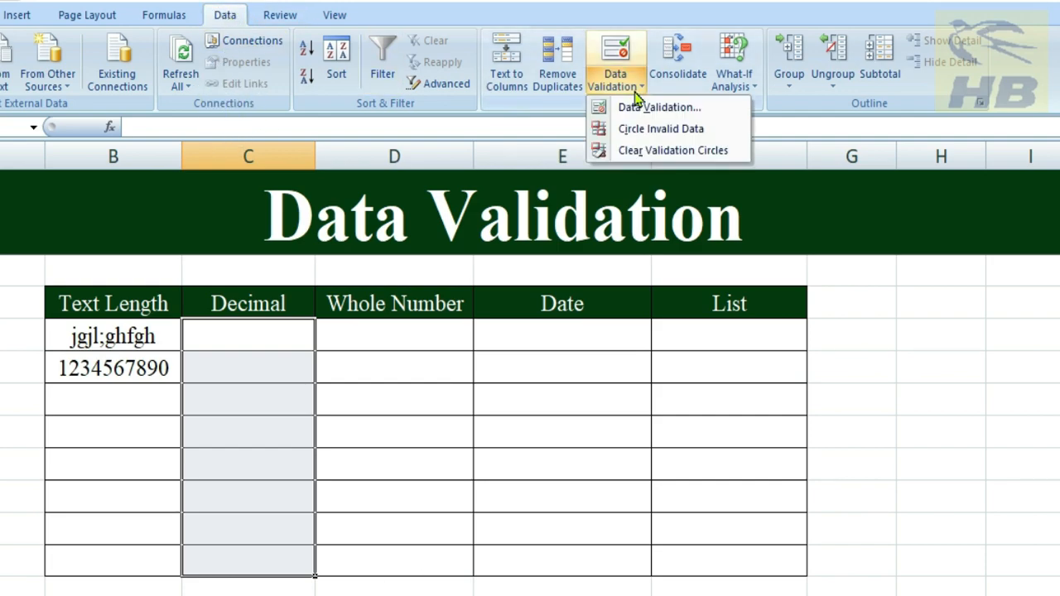
{"action": "left_click", "coordinate": [646, 111]}
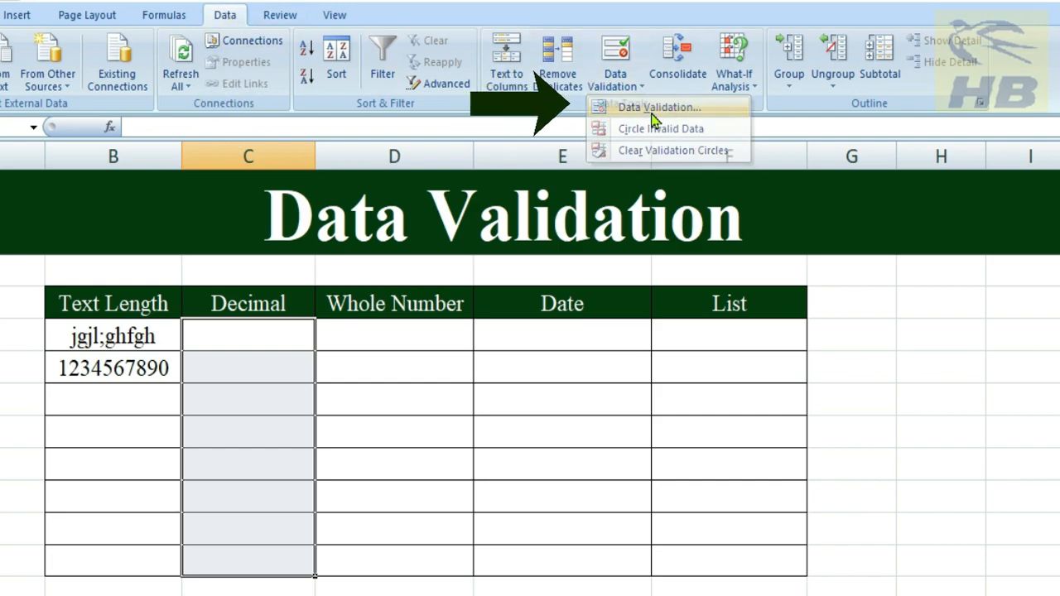
{"action": "left_click", "coordinate": [680, 273]}
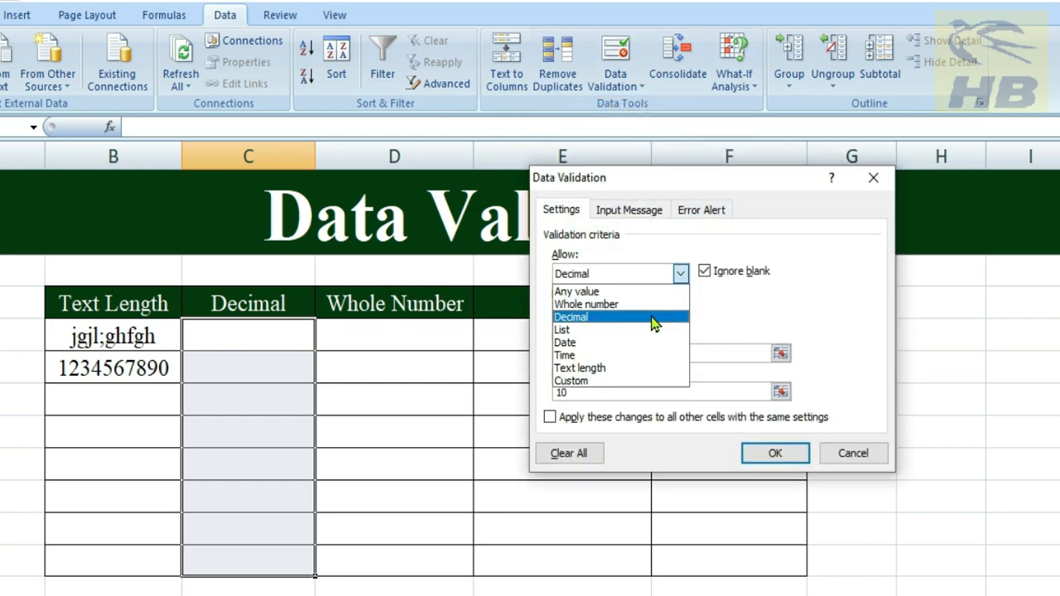
{"action": "left_click", "coordinate": [684, 311]}
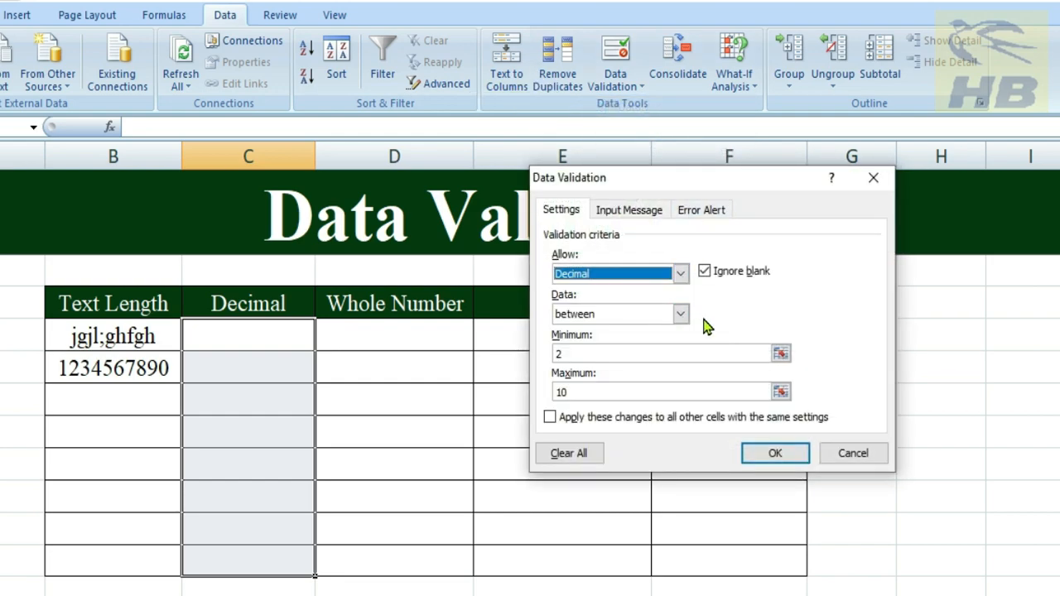
Set the decimal rule's condition to between, enter its minimum and maximum limits, and apply the rule
{"action": "left_click", "coordinate": [679, 314]}
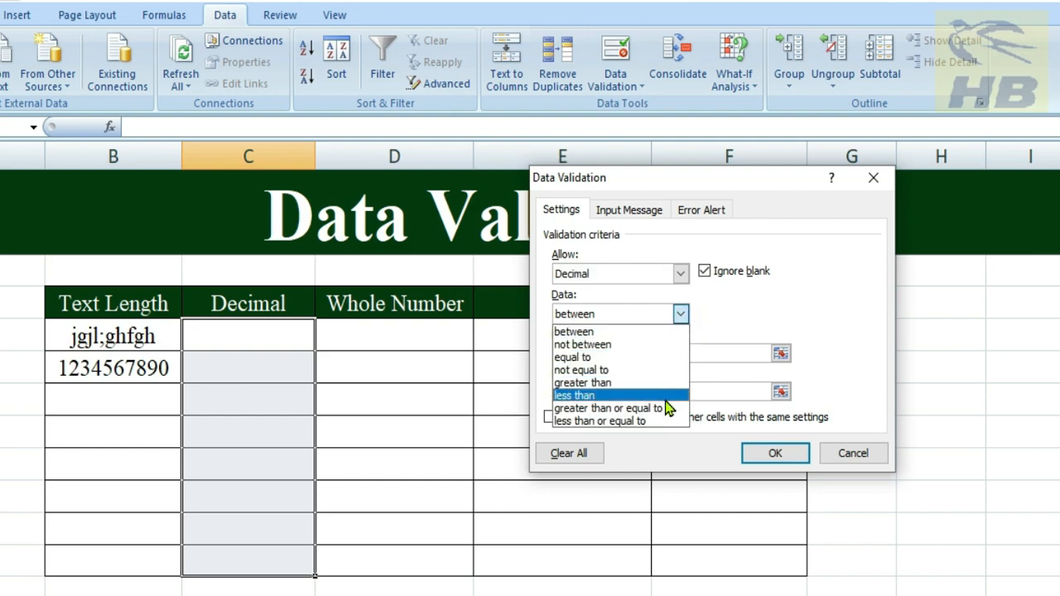
{"action": "left_click", "coordinate": [644, 334]}
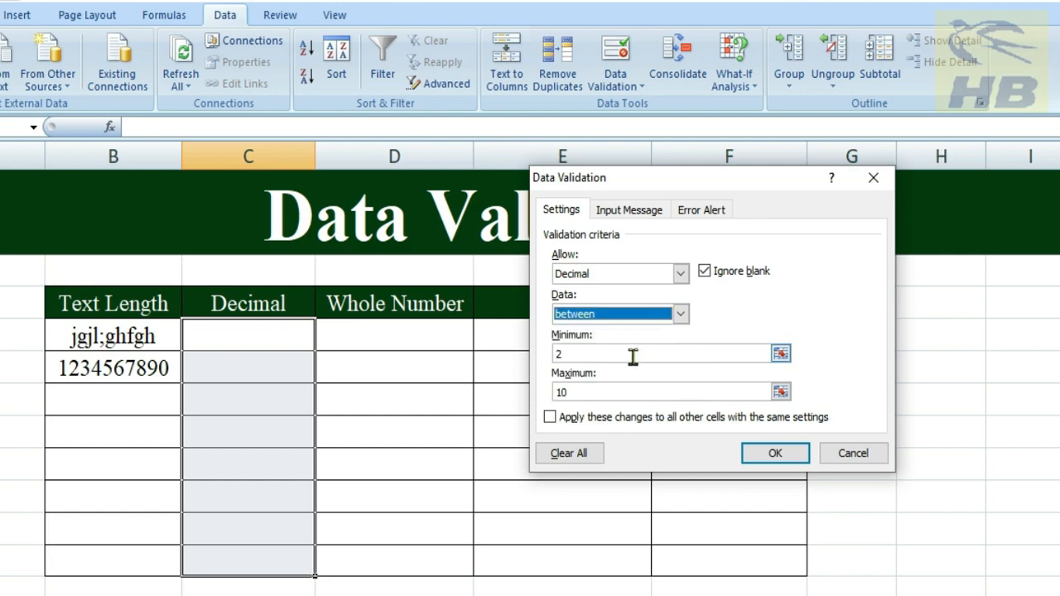
{"action": "double_click", "coordinate": [595, 353]}
{"action": "type", "text": "0."}
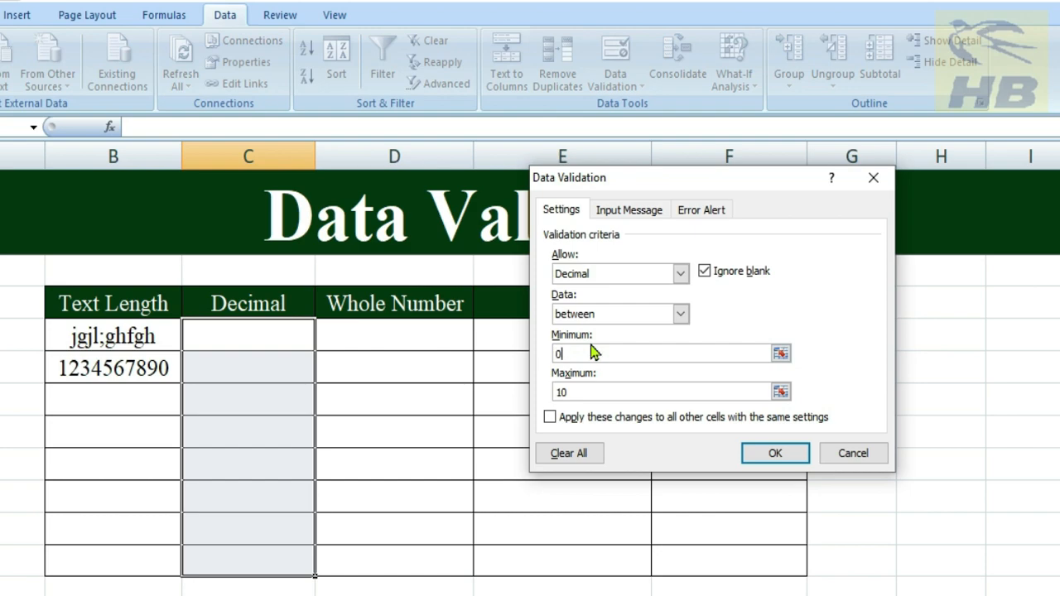
{"action": "double_click", "coordinate": [556, 392]}
{"action": "left_click", "coordinate": [762, 453]}
Enter 5.5 and 9.5 in the first two cells of the Decimal column
{"action": "left_click", "coordinate": [274, 345]}
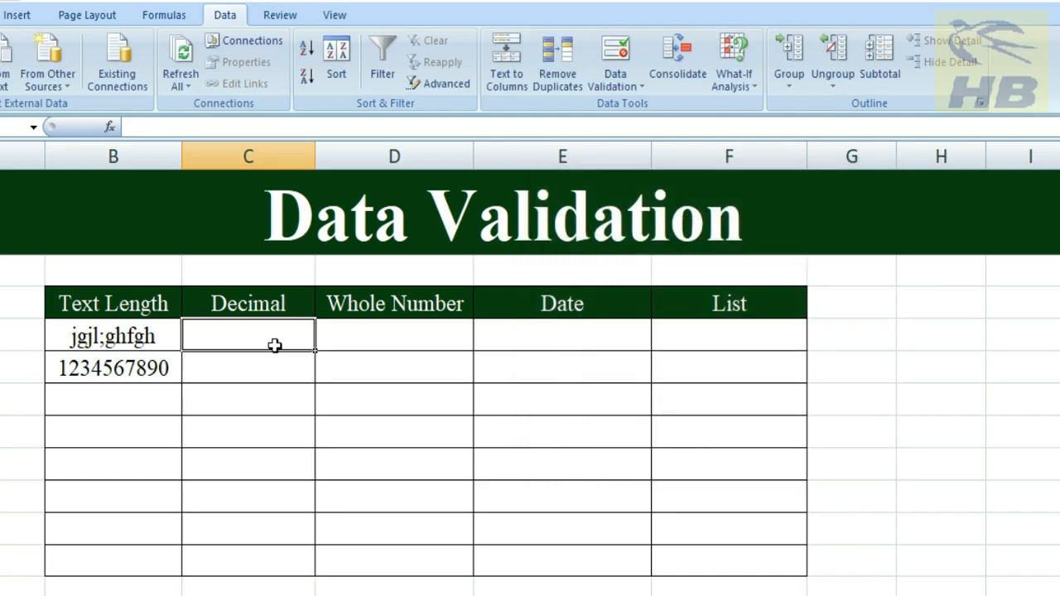
{"action": "type", "text": "5.5"}
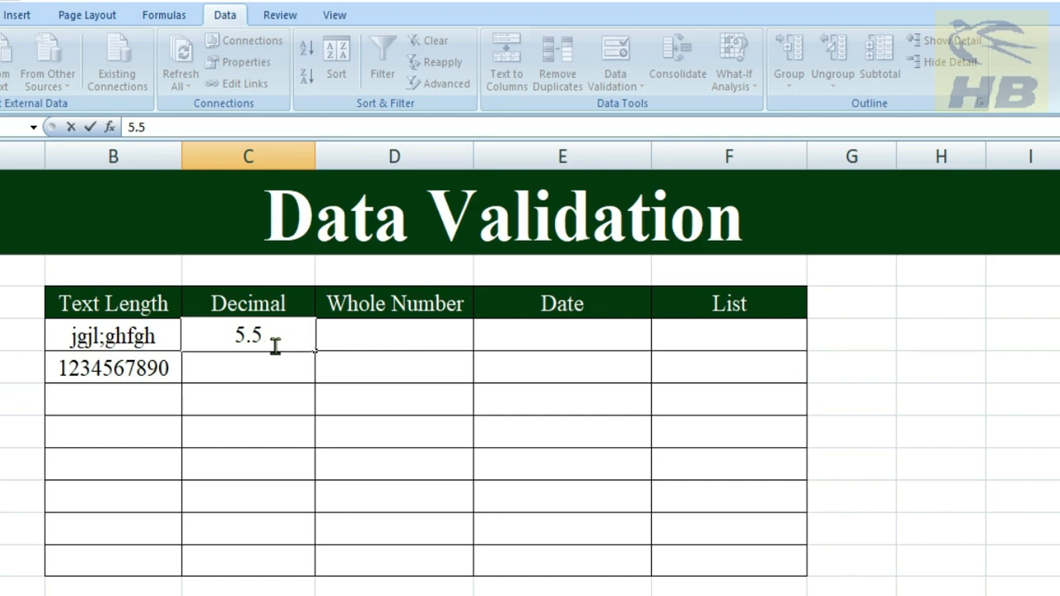
{"action": "left_click", "coordinate": [313, 398]}
{"action": "left_click", "coordinate": [288, 369]}
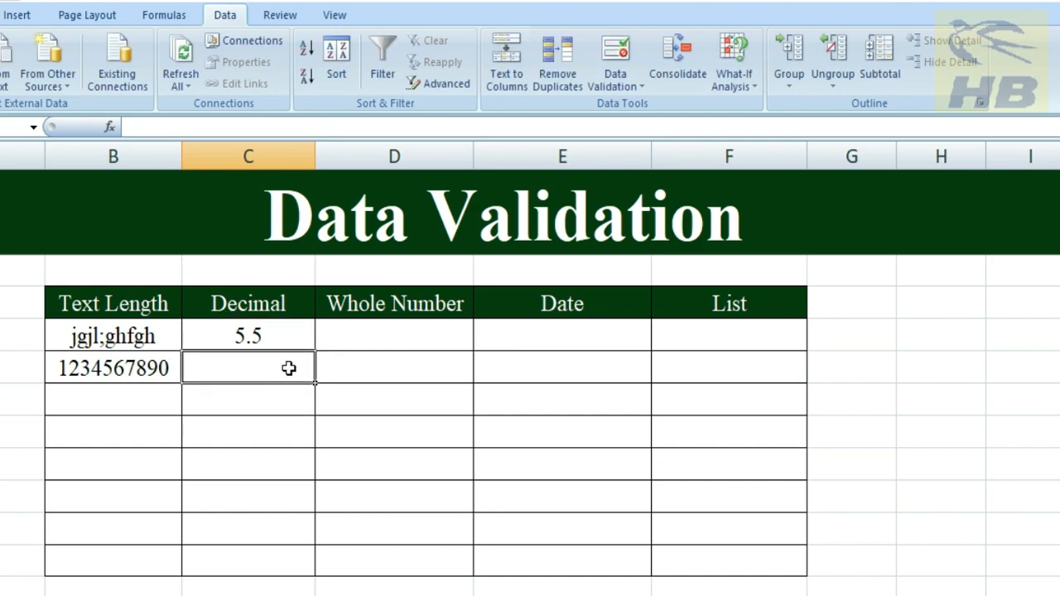
{"action": "type", "text": "9.5"}
{"action": "key", "text": "Return"}
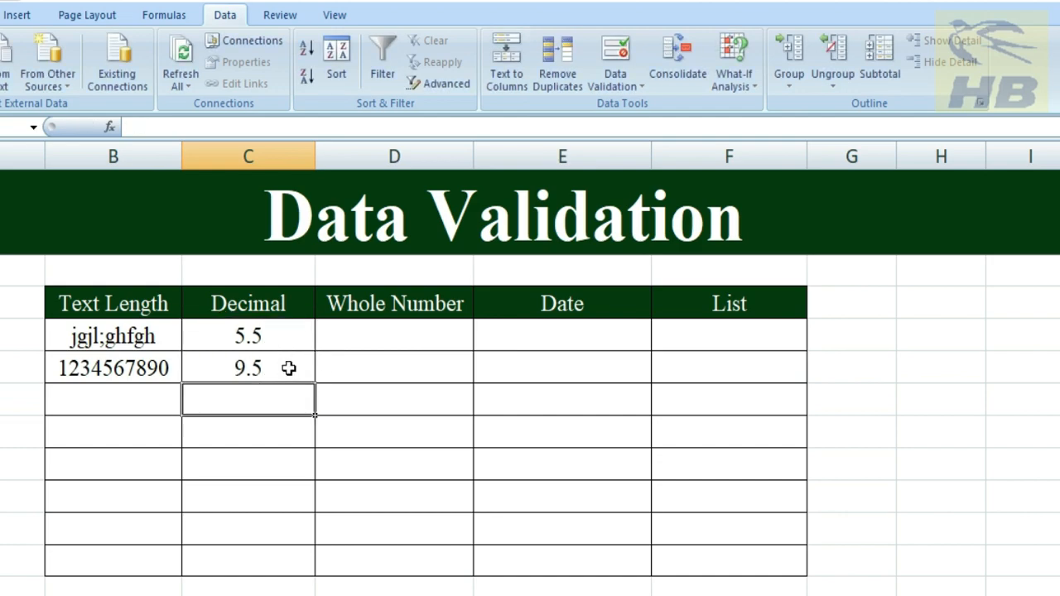
Try the values 9.6 and 0.1 in the third Decimal cell, and clear the entry
{"action": "type", "text": "9.6"}
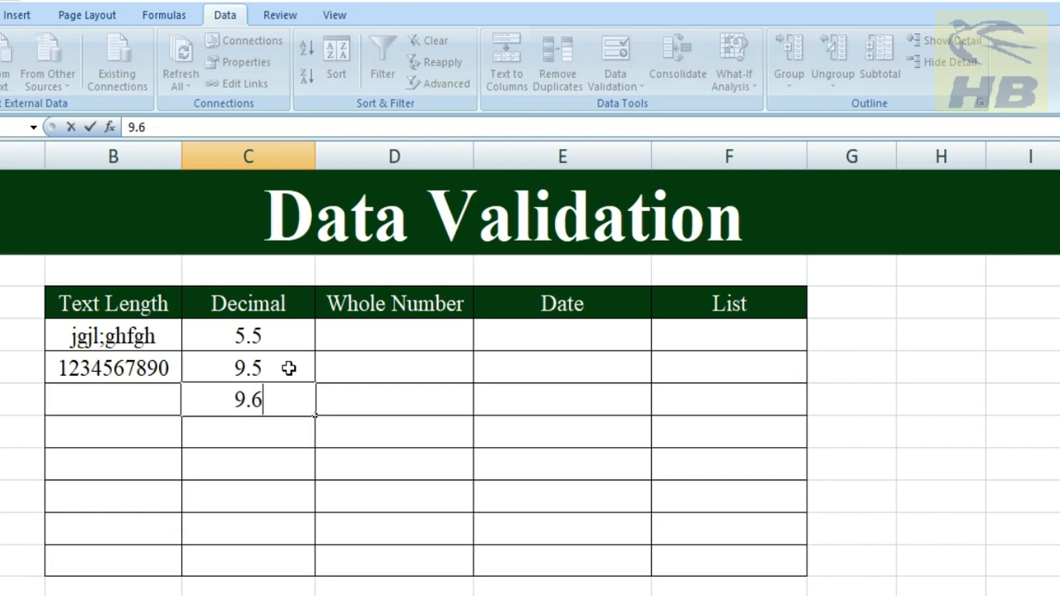
{"action": "key", "text": "Return"}
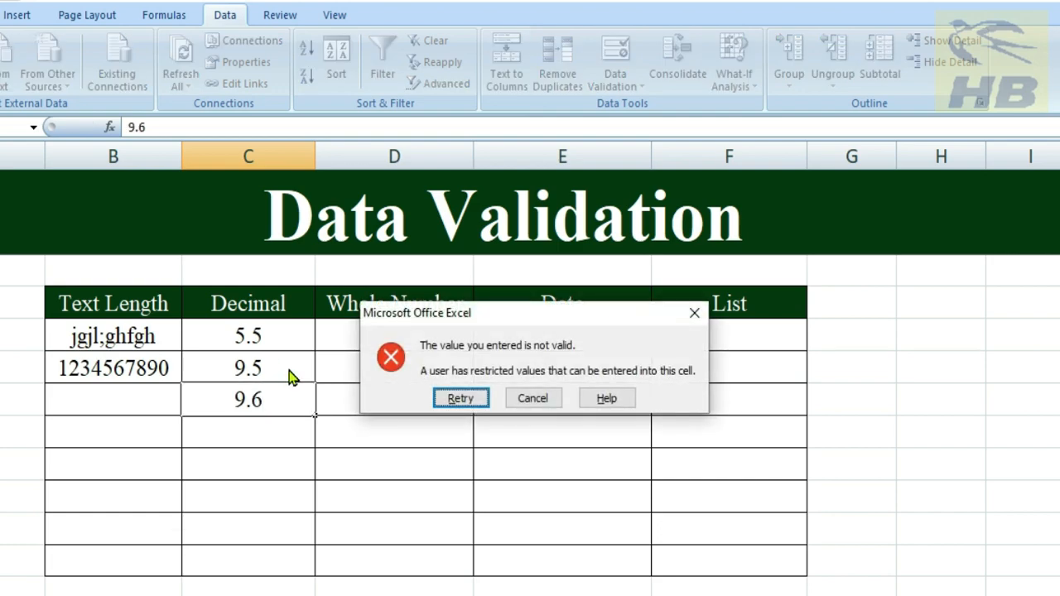
{"action": "left_click", "coordinate": [451, 398]}
{"action": "type", "text": "0."}
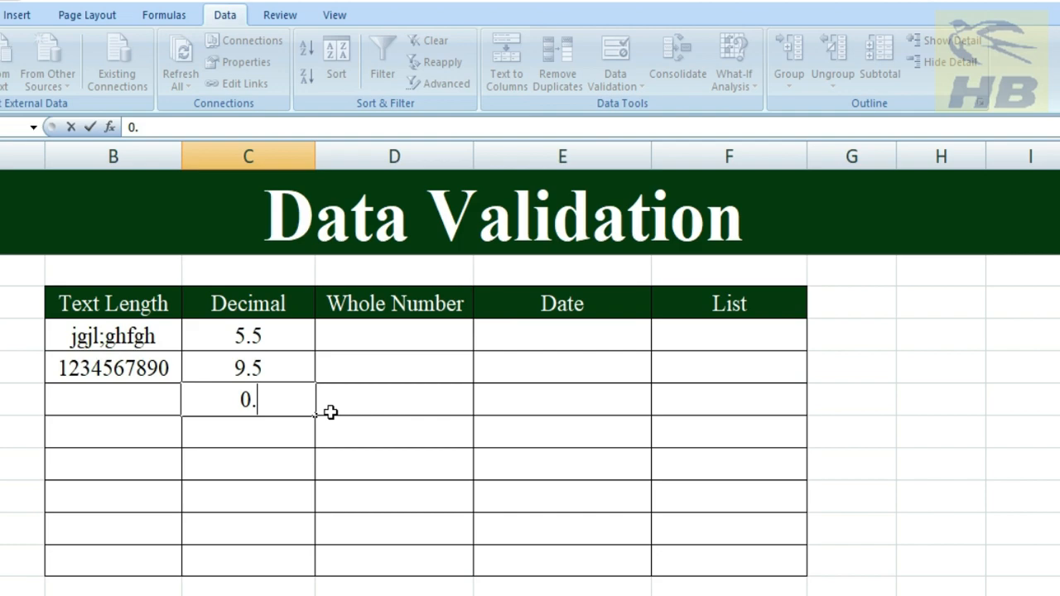
{"action": "type", "text": "1"}
{"action": "key", "text": "Return"}
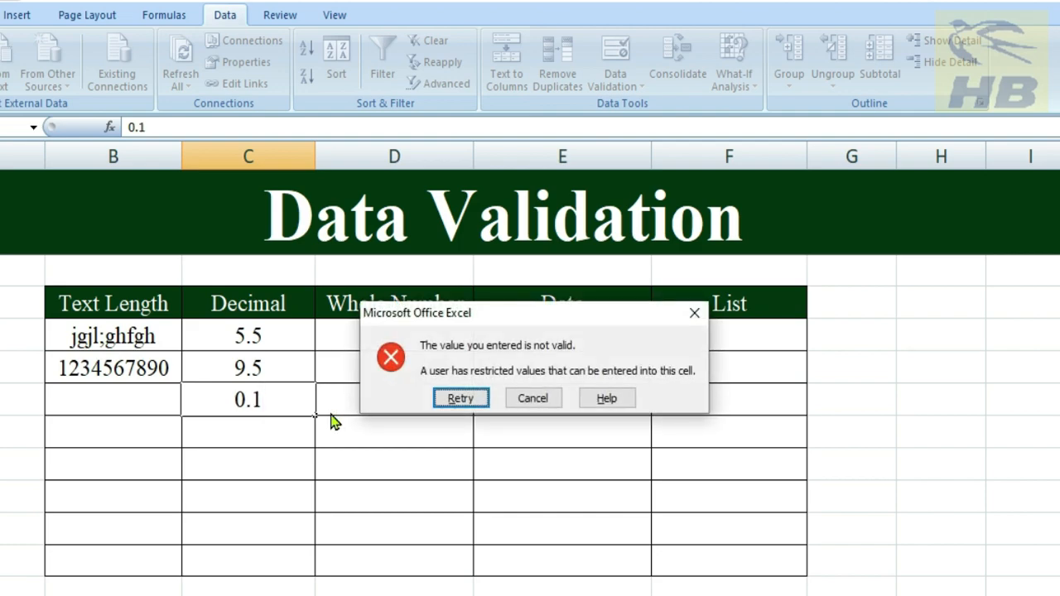
{"action": "left_click", "coordinate": [446, 399]}
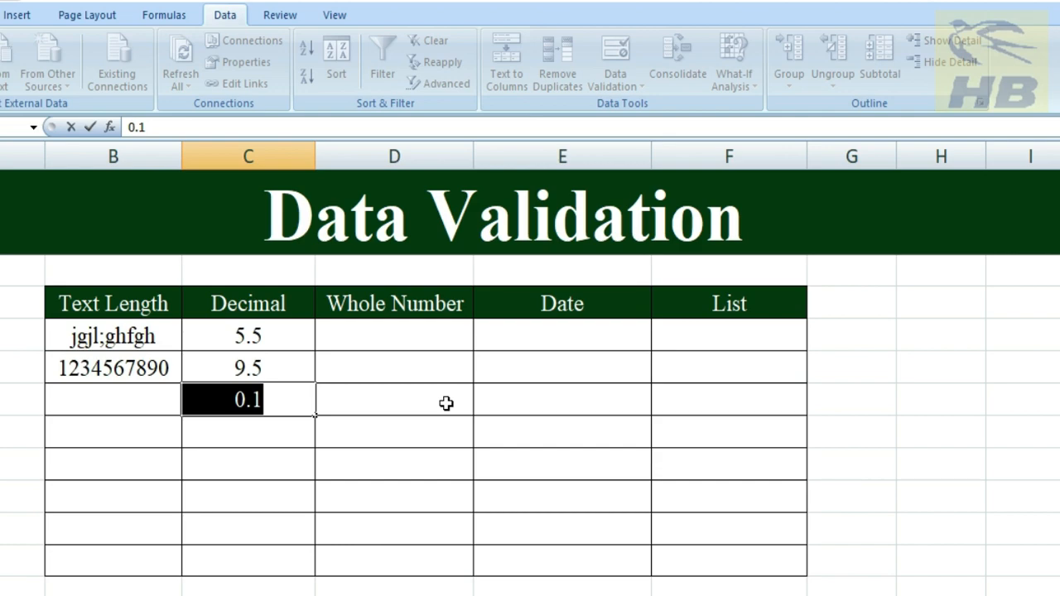
{"action": "key", "text": "BackSpace"}
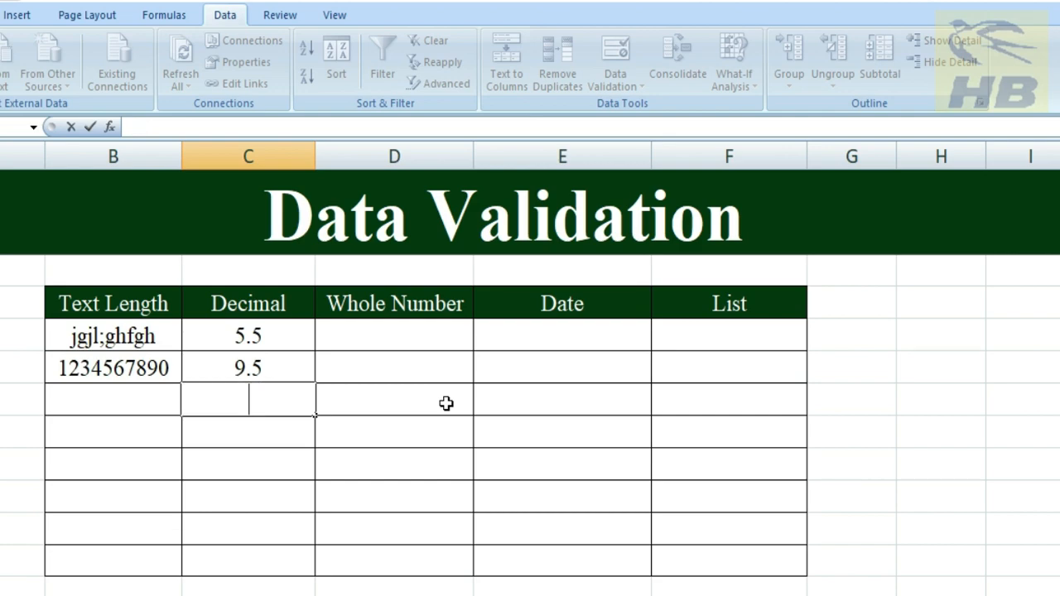
Open the Data Validation settings for all eight cells under the Whole Number heading and allow whole numbers
{"action": "left_click", "coordinate": [428, 307]}
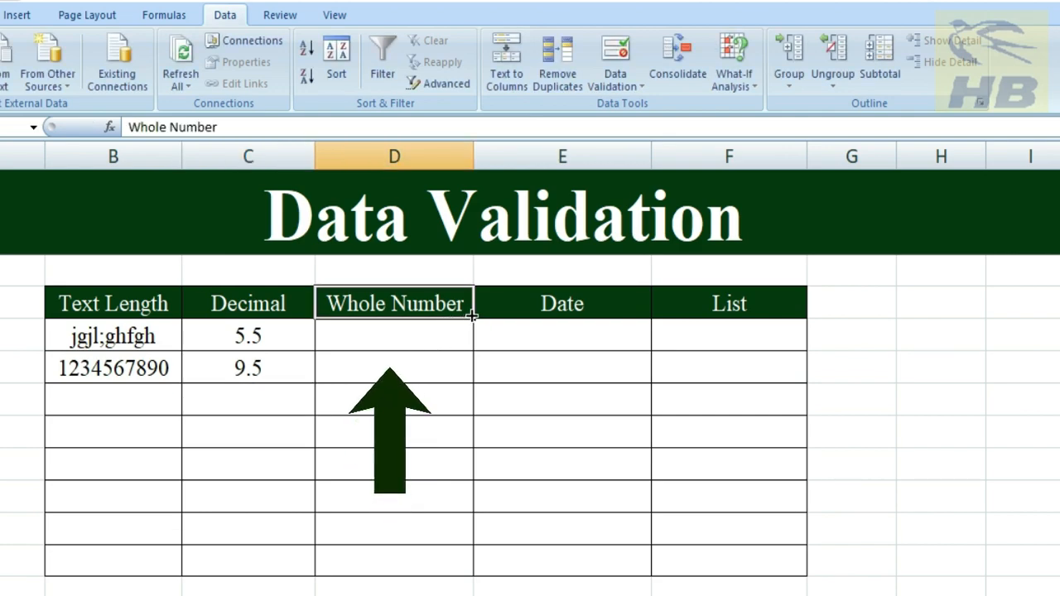
{"action": "left_click_drag", "start_coordinate": [440, 331], "coordinate": [454, 559]}
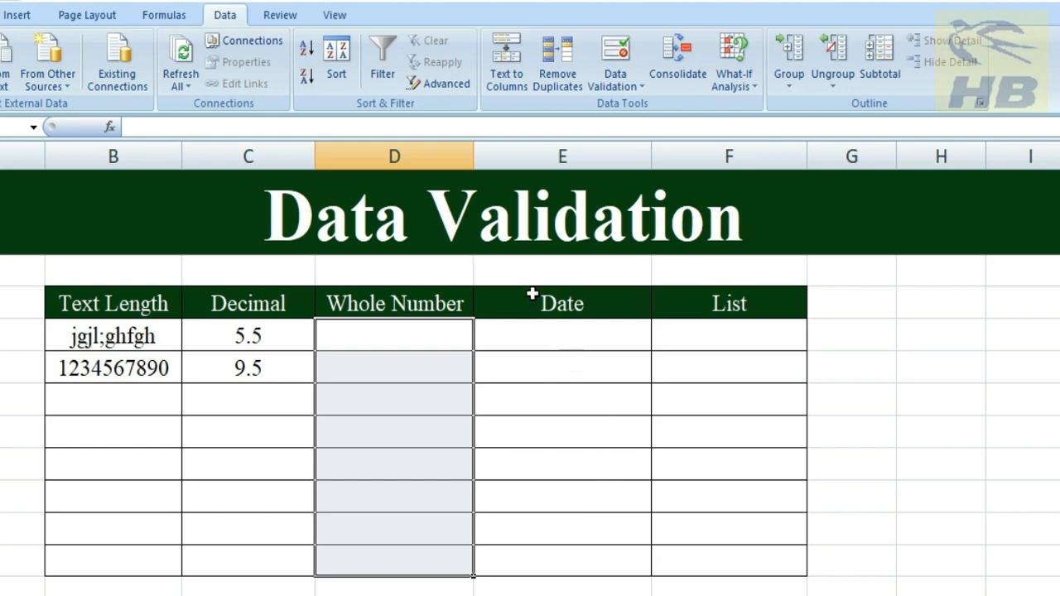
{"action": "left_click", "coordinate": [632, 88]}
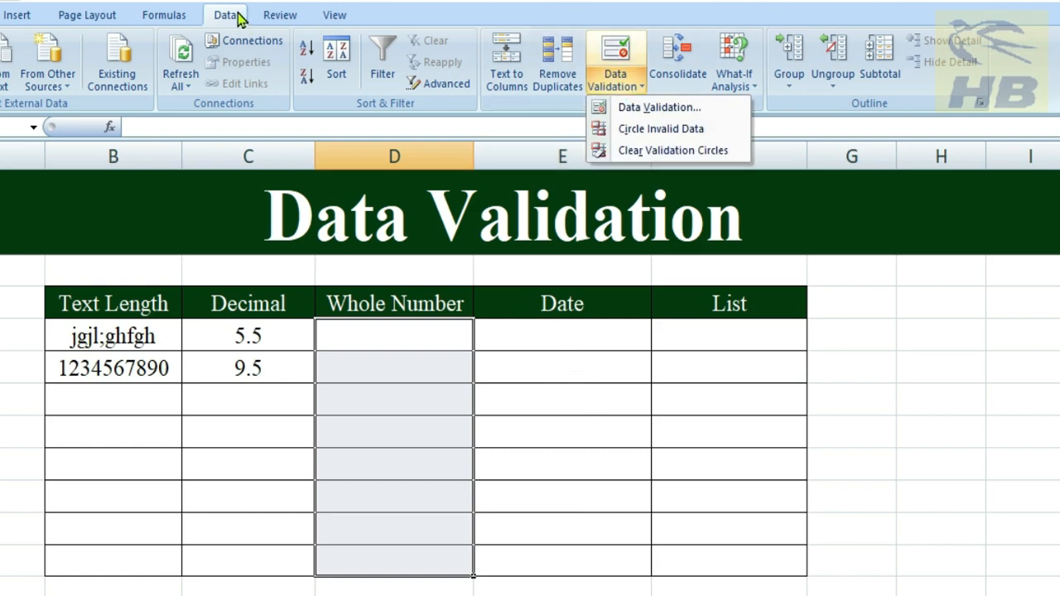
{"action": "left_click", "coordinate": [238, 13]}
{"action": "left_click", "coordinate": [635, 83]}
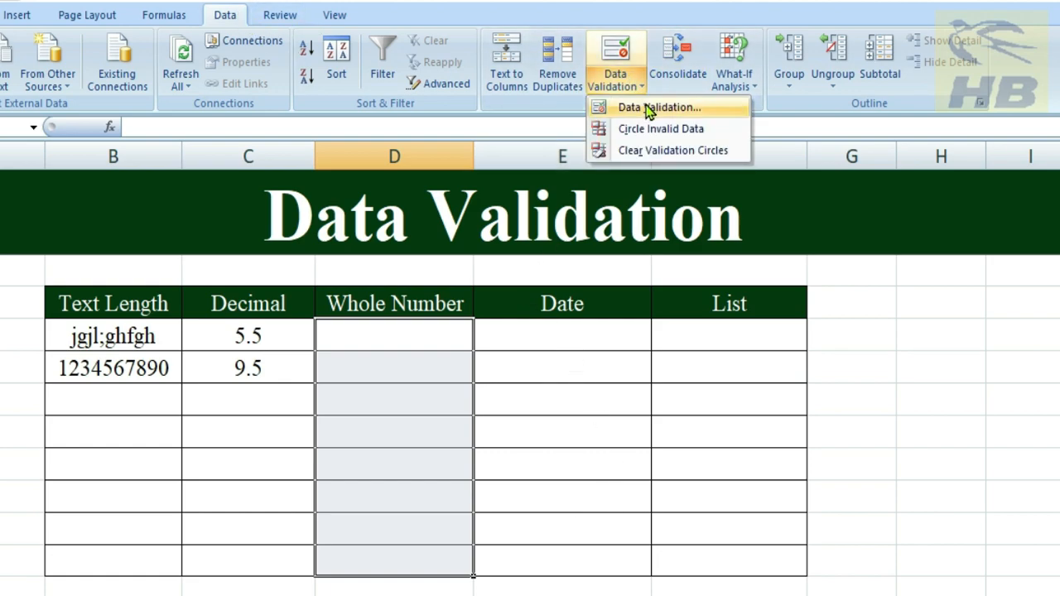
{"action": "left_click", "coordinate": [648, 111]}
{"action": "left_click", "coordinate": [680, 275]}
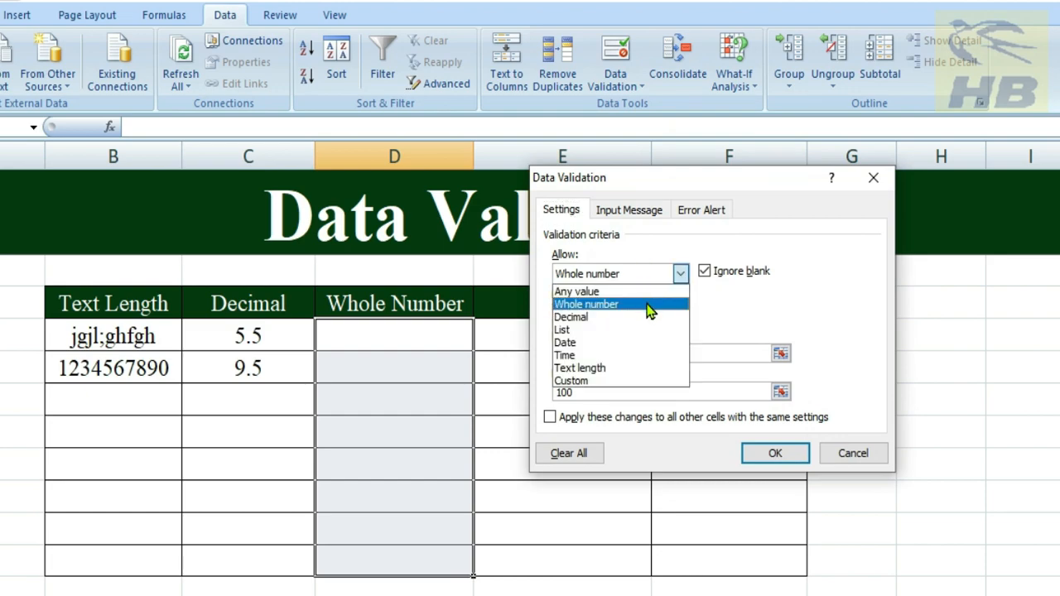
{"action": "left_click", "coordinate": [650, 306]}
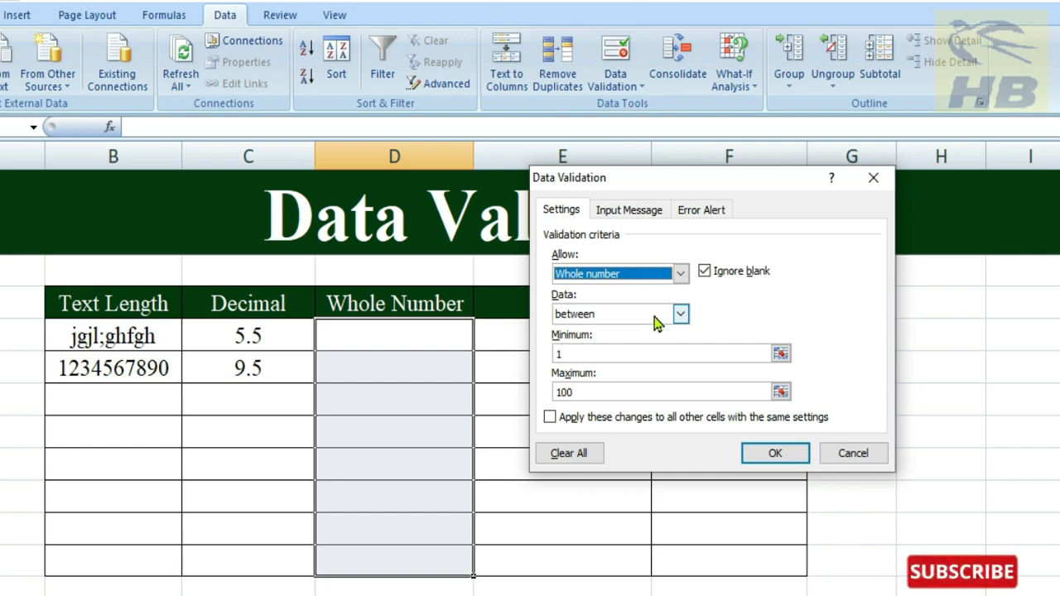
Set the whole number rule to between 1 and 100 and apply it
{"action": "left_click", "coordinate": [678, 317]}
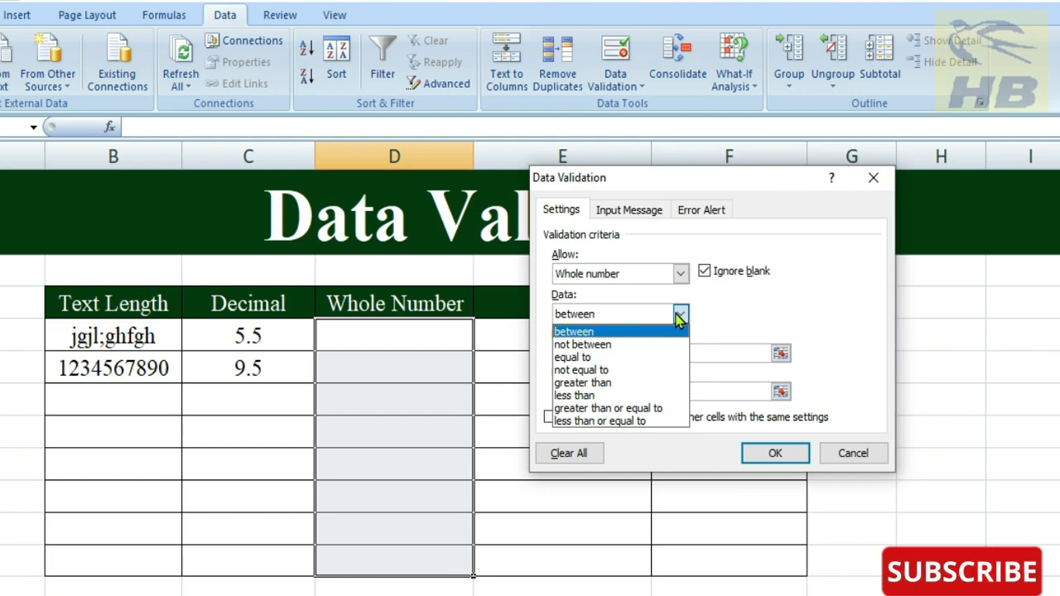
{"action": "left_click", "coordinate": [660, 334]}
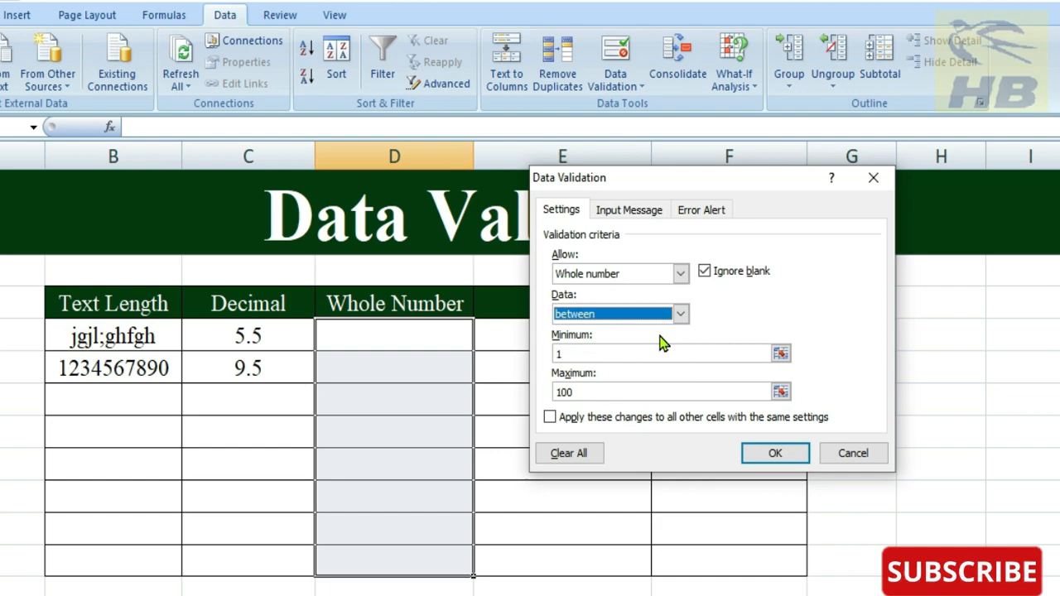
{"action": "left_click_drag", "start_coordinate": [577, 356], "coordinate": [549, 393]}
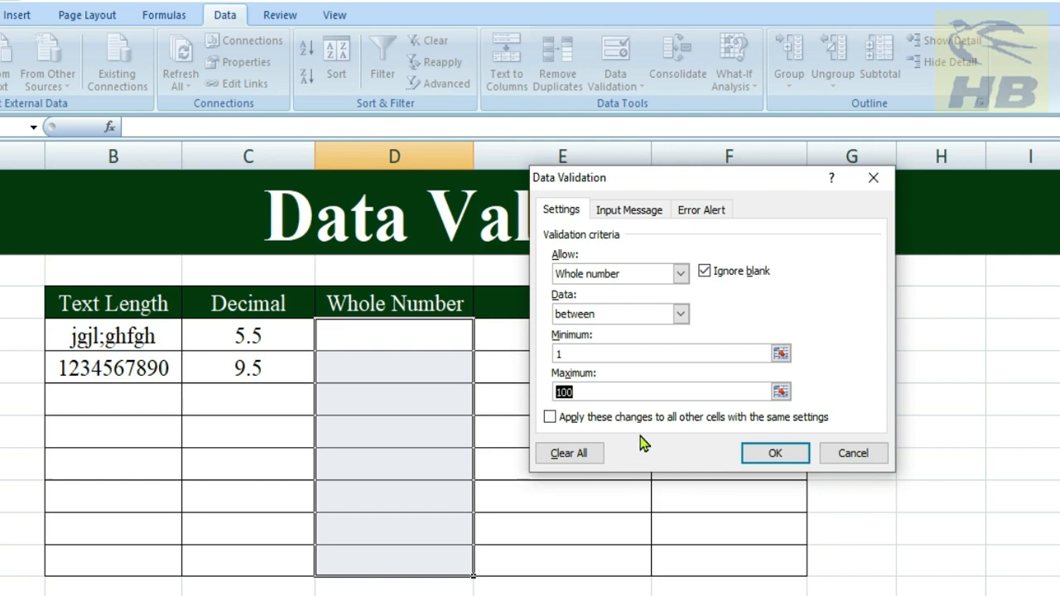
{"action": "left_click", "coordinate": [762, 455]}
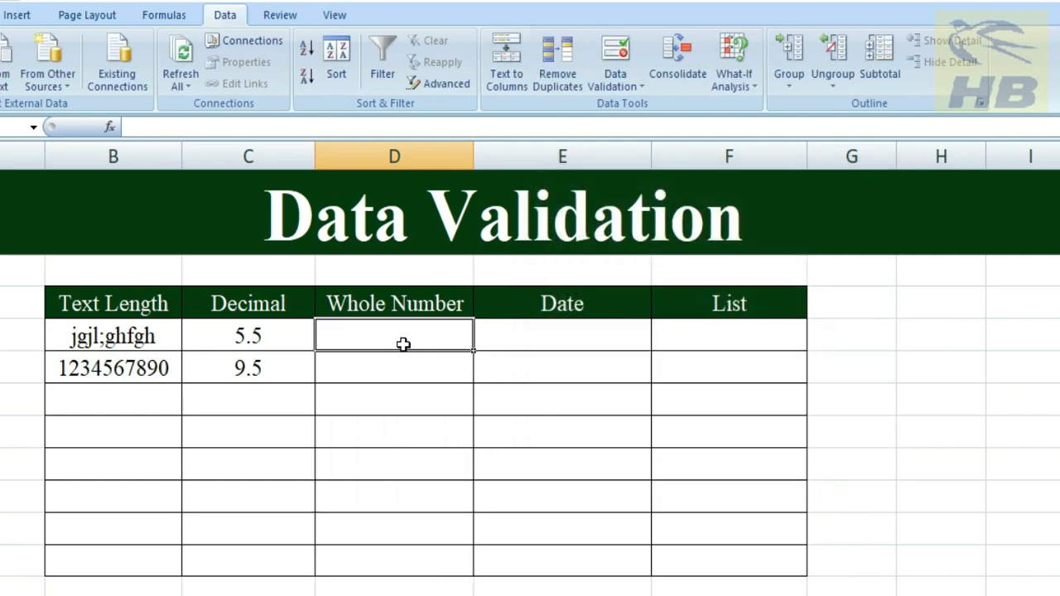
Enter 50, 99 and 100 in the first three cells of the Whole Number column
{"action": "type", "text": "50"}
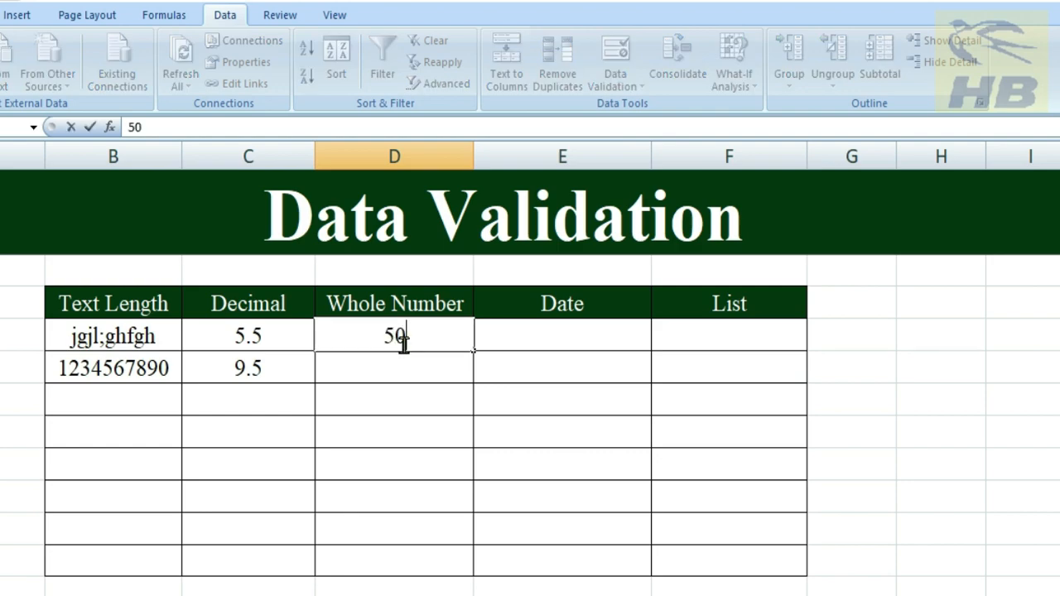
{"action": "key", "text": "Return"}
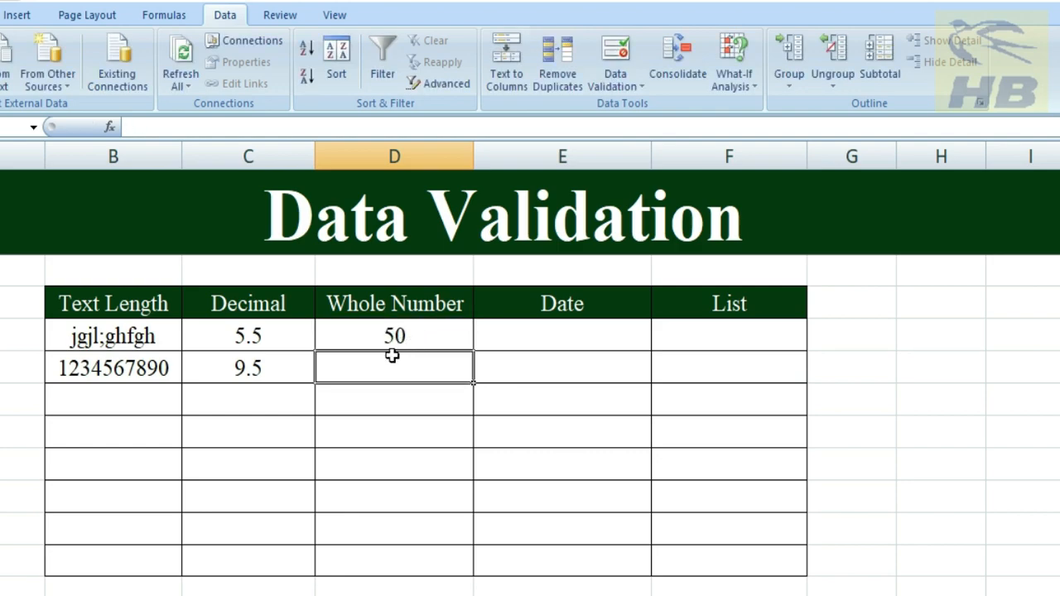
{"action": "type", "text": "99"}
{"action": "key", "text": "Return"}
{"action": "type", "text": "100"}
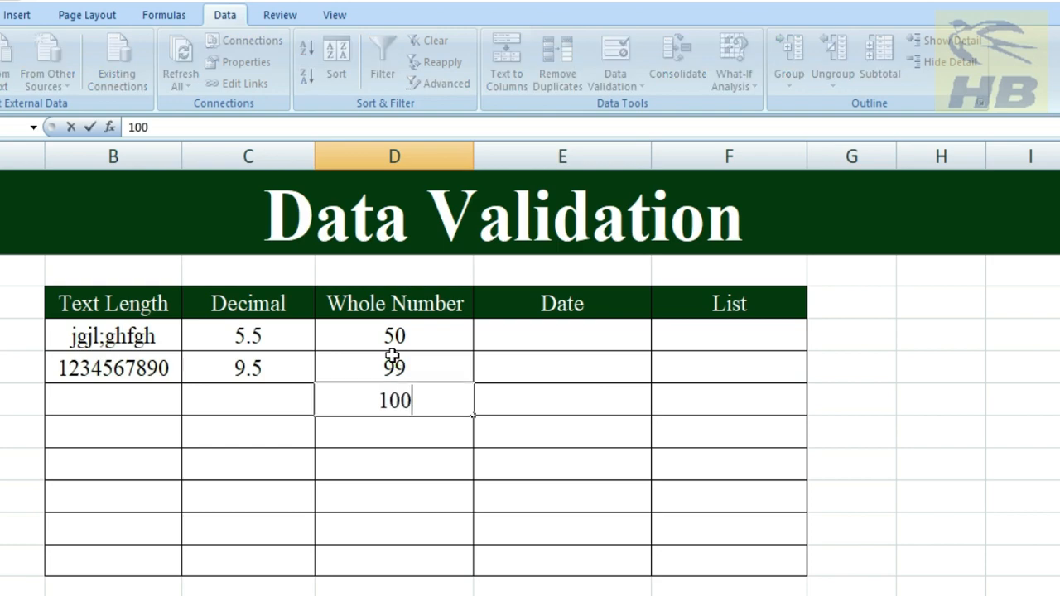
{"action": "left_click", "coordinate": [415, 432]}
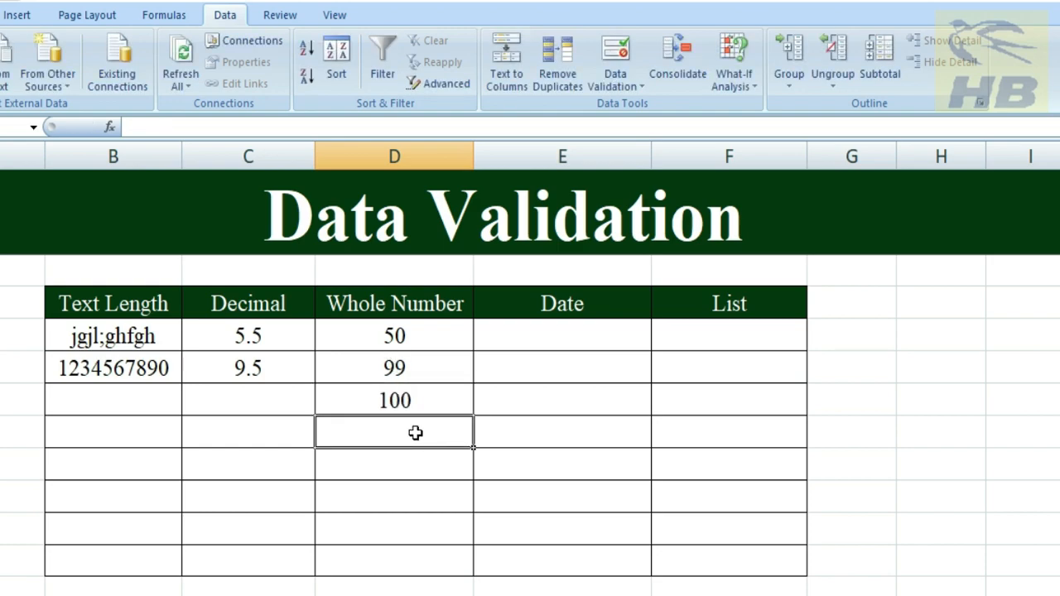
Try the values 55.5 and 99.5 in the fourth Whole Number cell, and enter 1 there instead
{"action": "type", "text": "55.5"}
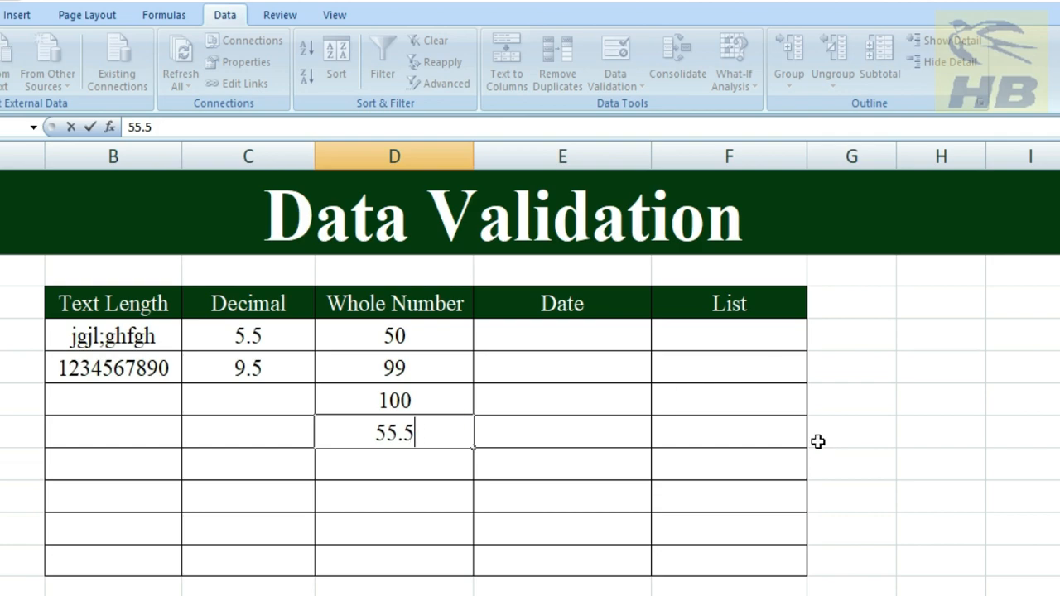
{"action": "key", "text": "Return"}
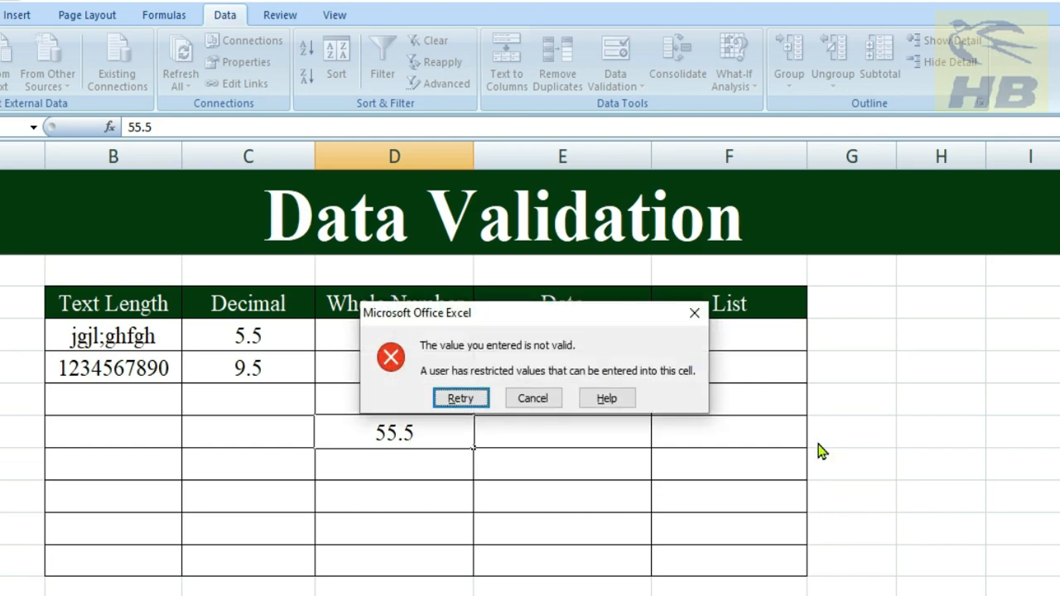
{"action": "left_click", "coordinate": [460, 398]}
{"action": "type", "text": "99.5"}
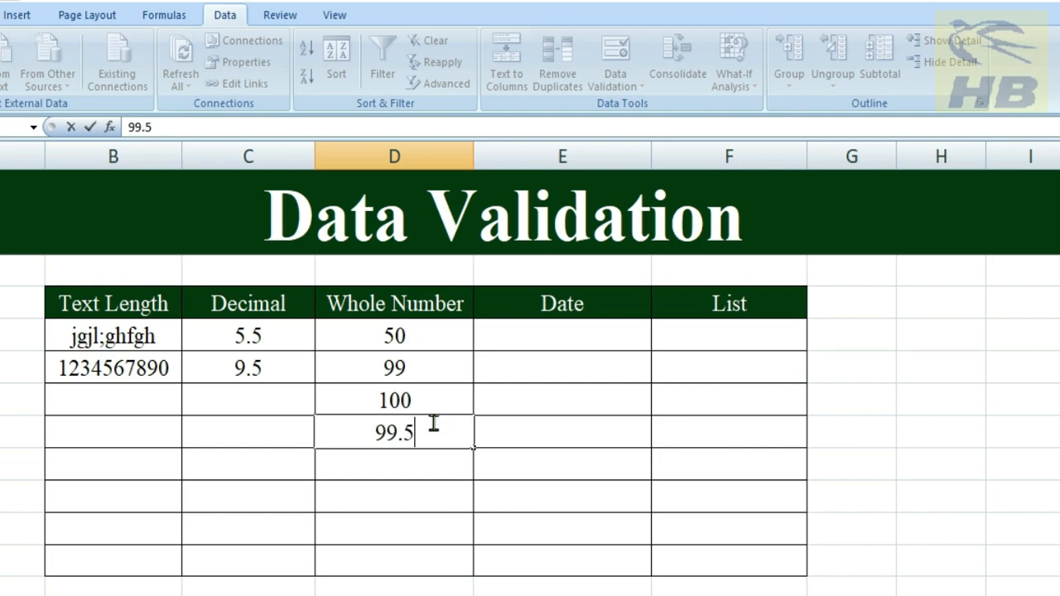
{"action": "key", "text": "Return"}
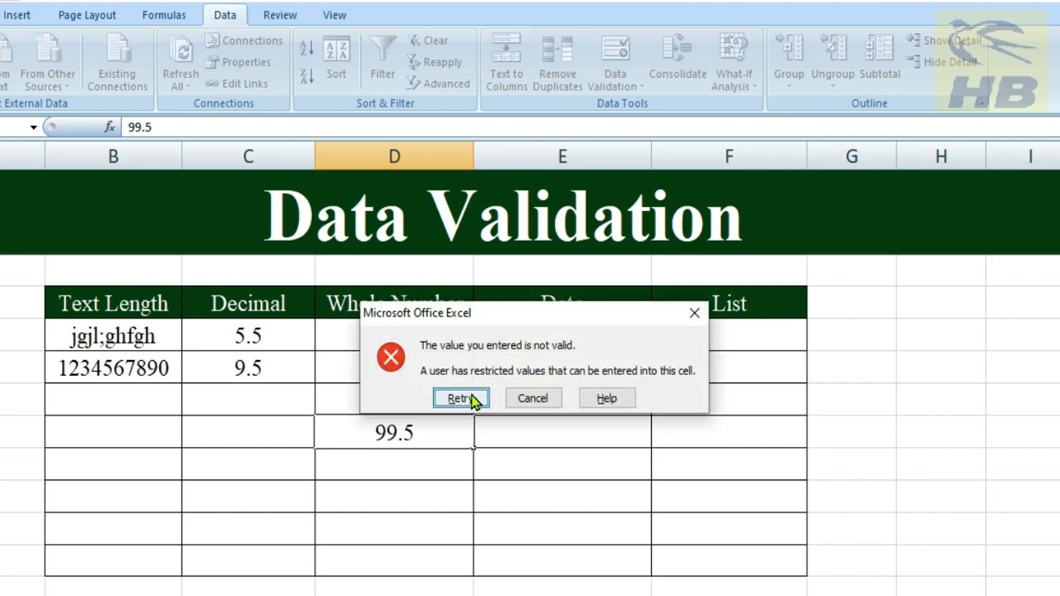
{"action": "left_click_drag", "start_coordinate": [496, 318], "coordinate": [574, 322]}
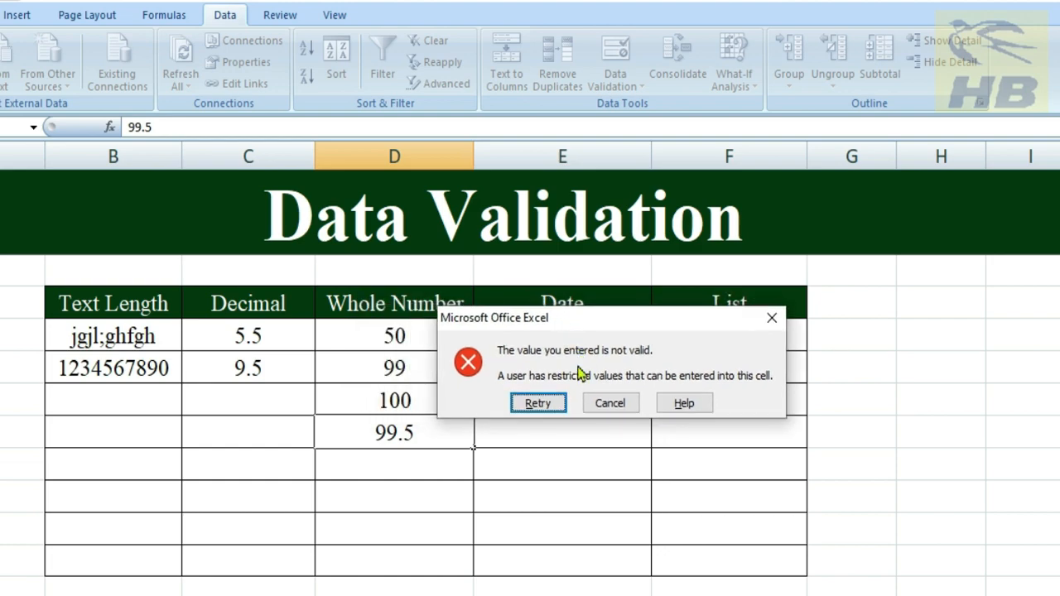
{"action": "left_click", "coordinate": [539, 403]}
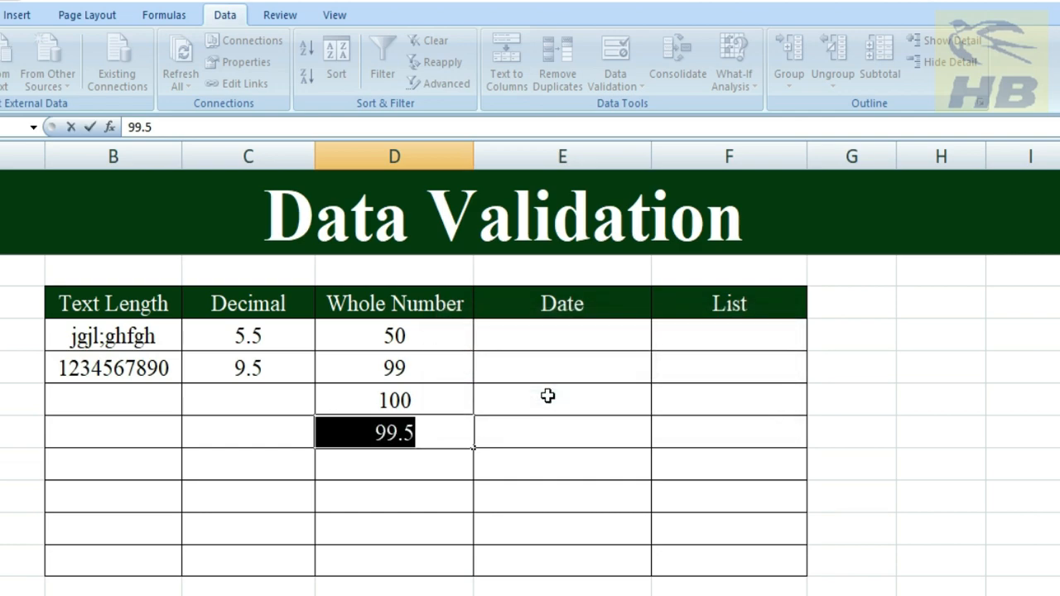
{"action": "type", "text": "1"}
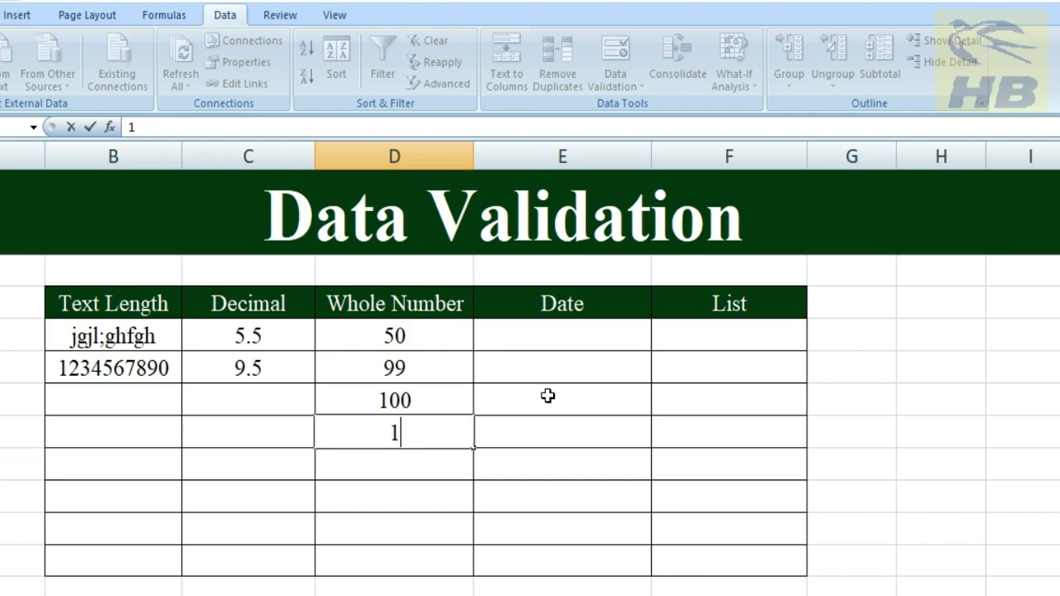
{"action": "key", "text": "Return"}
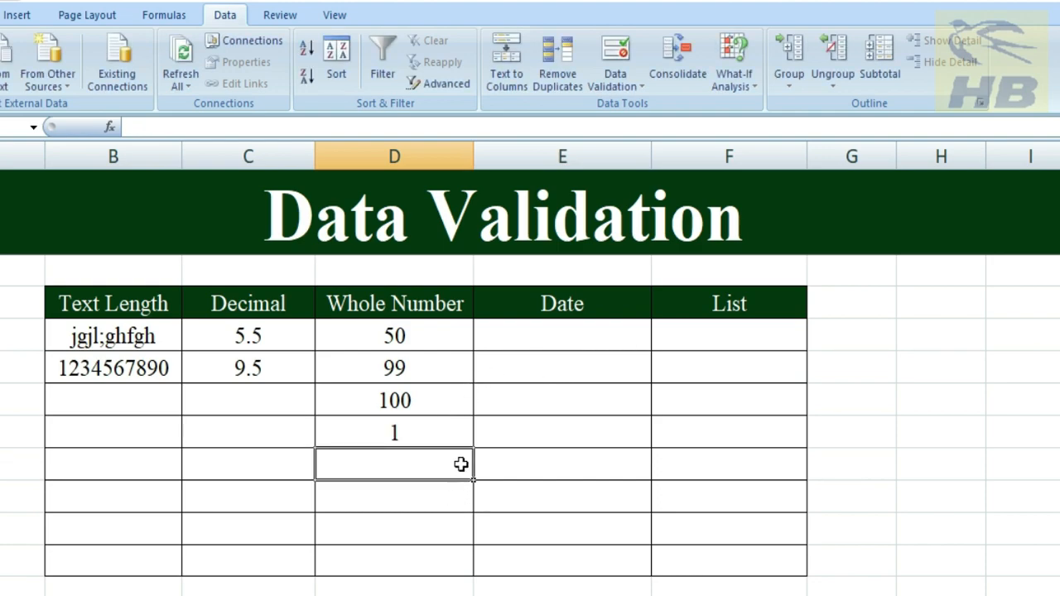
Try the value 0.5 in the fifth Whole Number cell, and clear the entry
{"action": "type", "text": "0.5"}
{"action": "key", "text": "Return"}
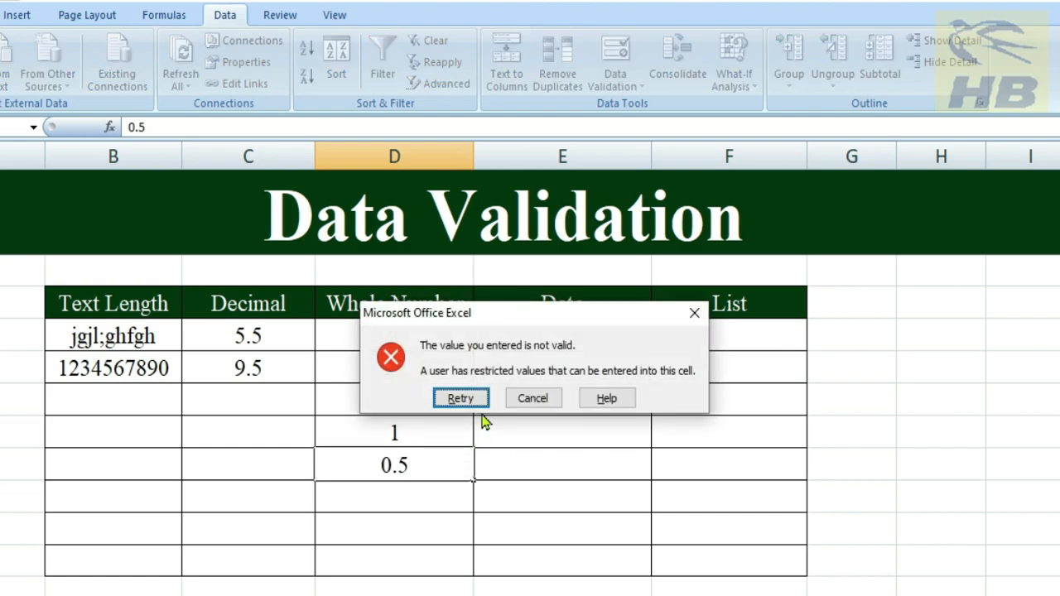
{"action": "left_click", "coordinate": [461, 398]}
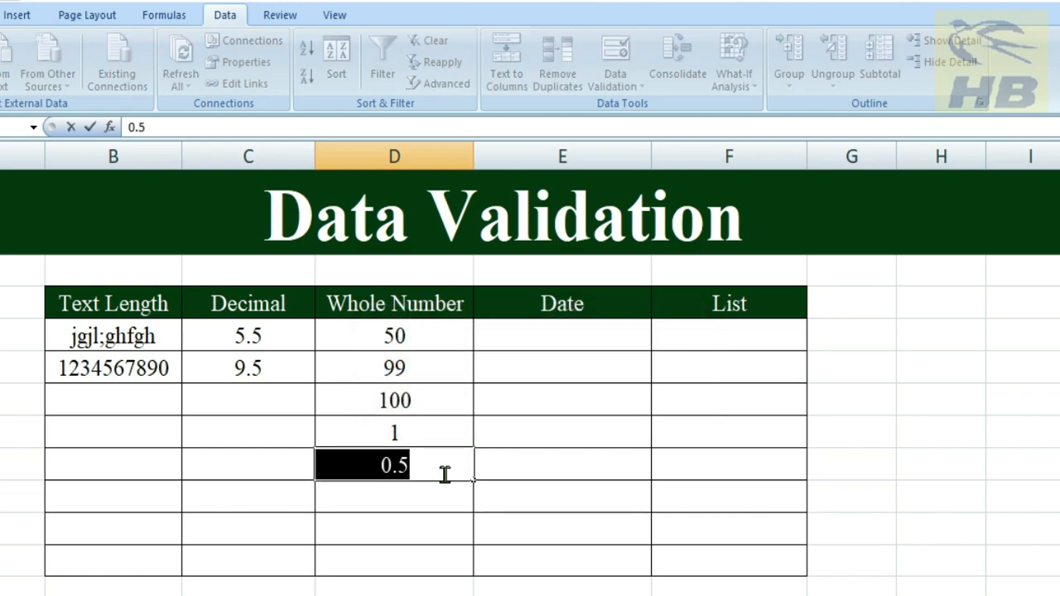
{"action": "key", "text": "BackSpace"}
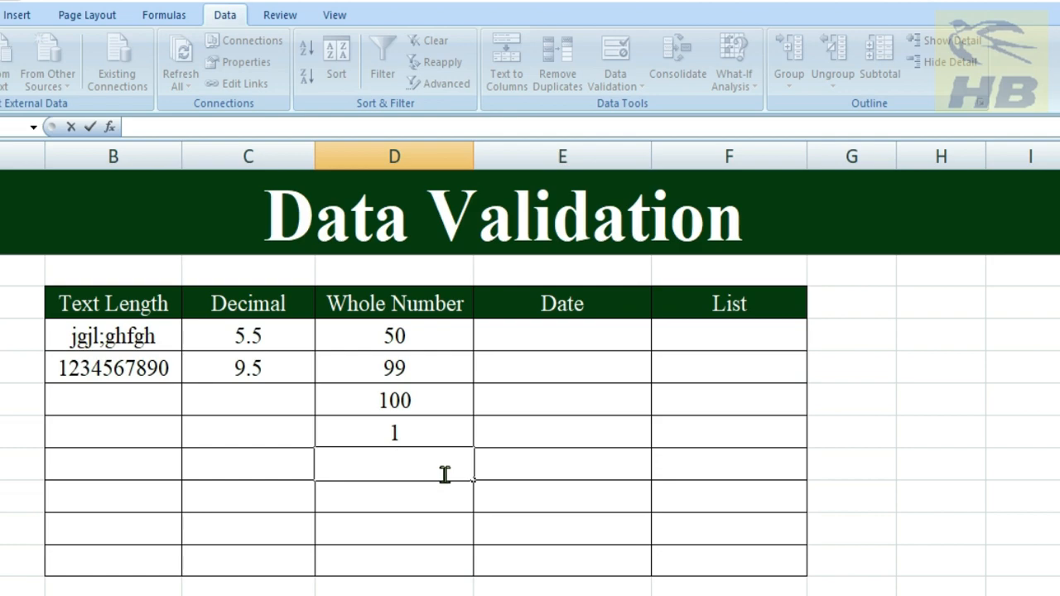
{"action": "left_click", "coordinate": [500, 538]}
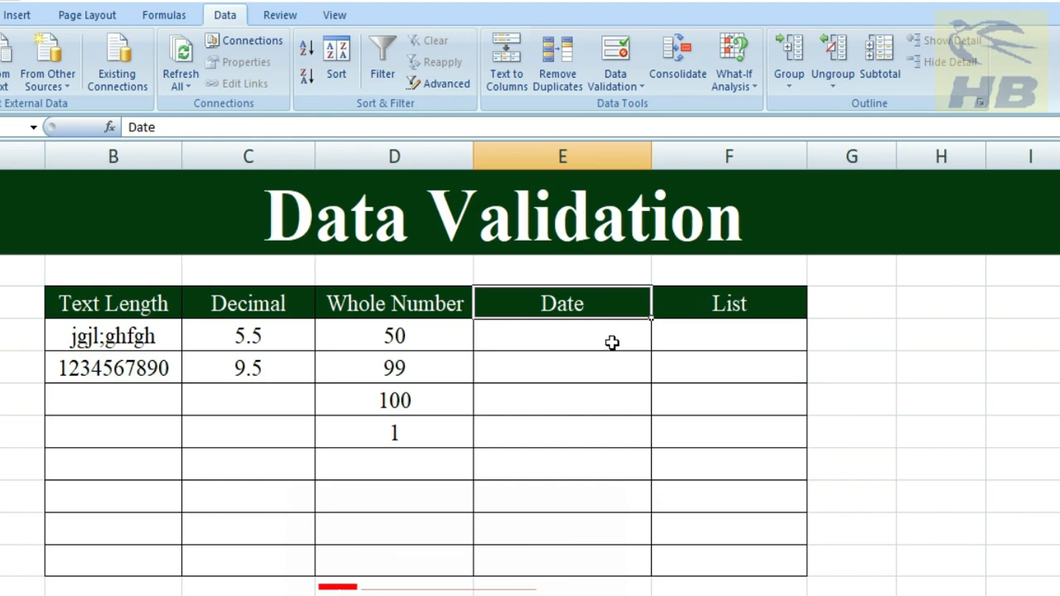
Open the Data Validation settings for all eight cells under the Date heading and allow dates
{"action": "left_click_drag", "start_coordinate": [549, 333], "coordinate": [563, 570]}
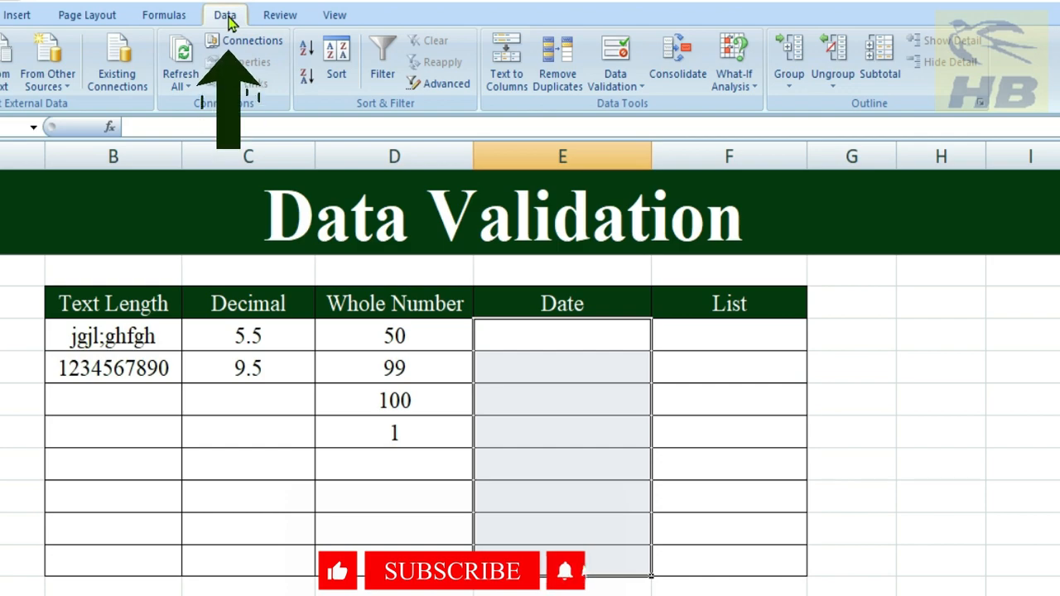
{"action": "left_click", "coordinate": [632, 86]}
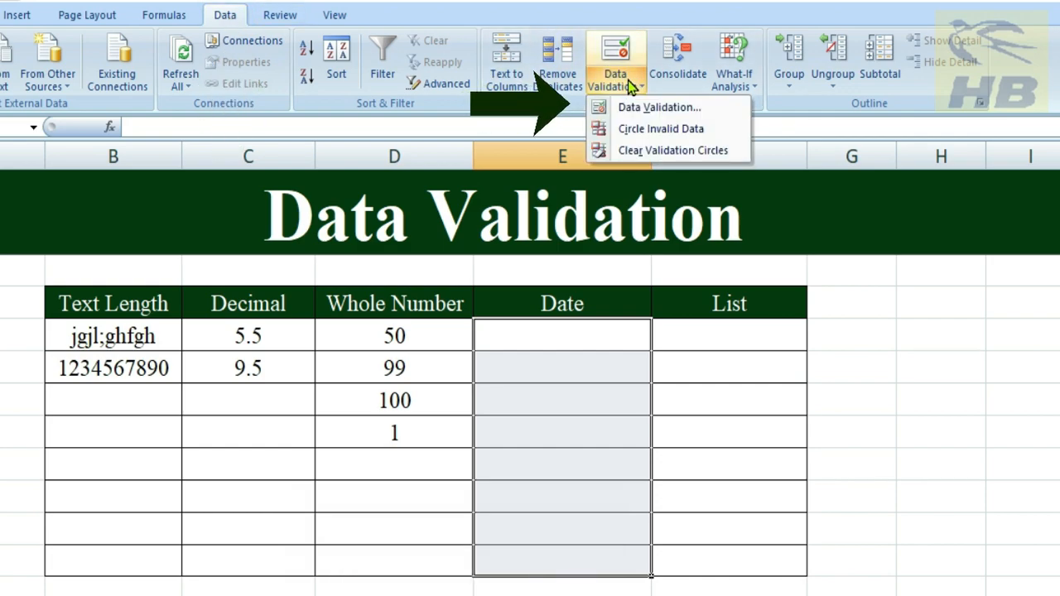
{"action": "left_click", "coordinate": [647, 108]}
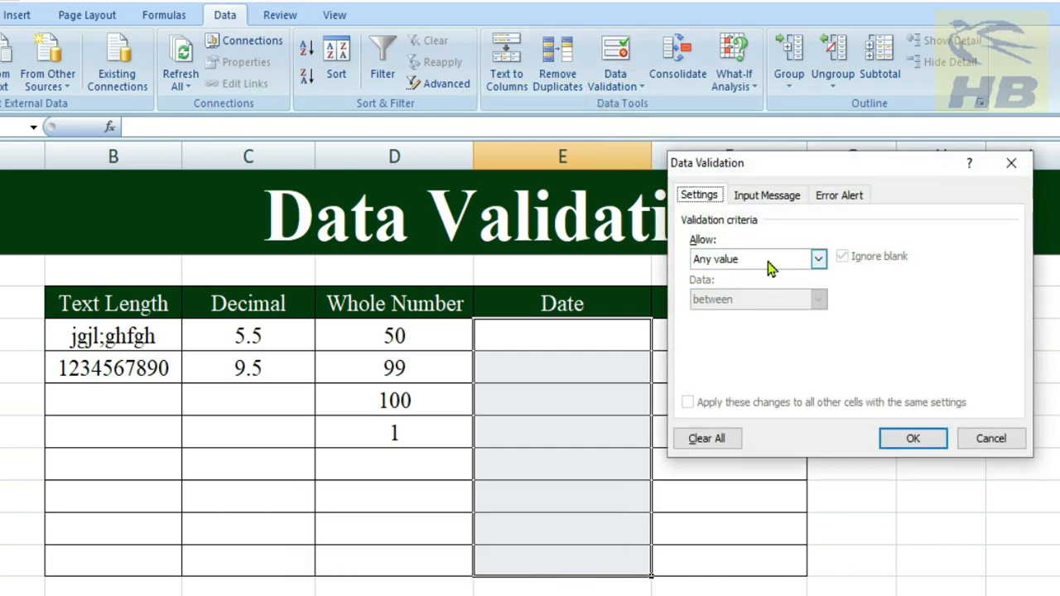
{"action": "left_click", "coordinate": [818, 258]}
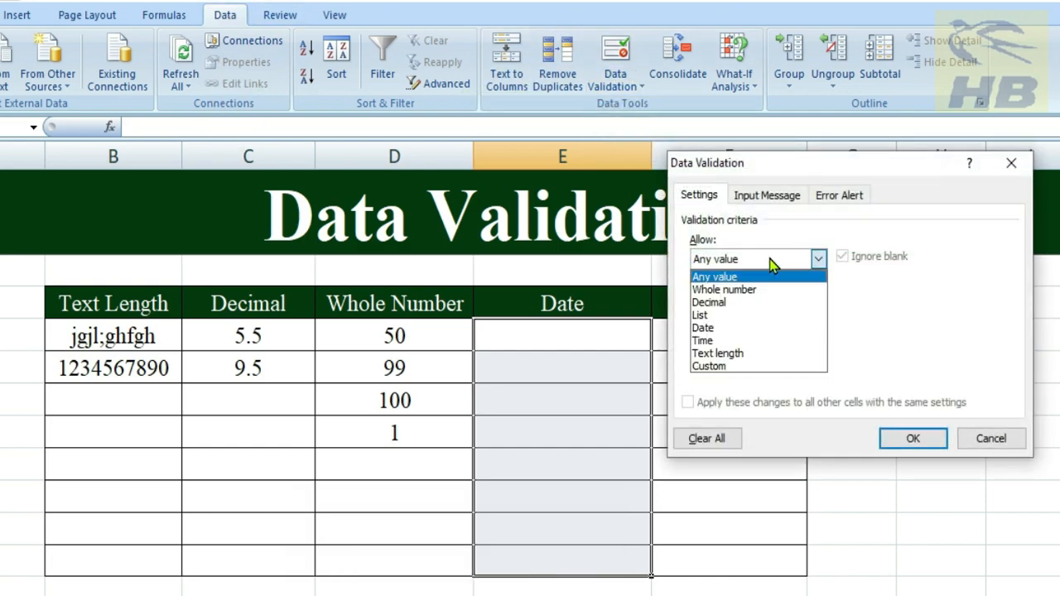
{"action": "left_click", "coordinate": [759, 328]}
Set the date rule to less than the end date 31/12/2022 and apply it
{"action": "left_click", "coordinate": [818, 299]}
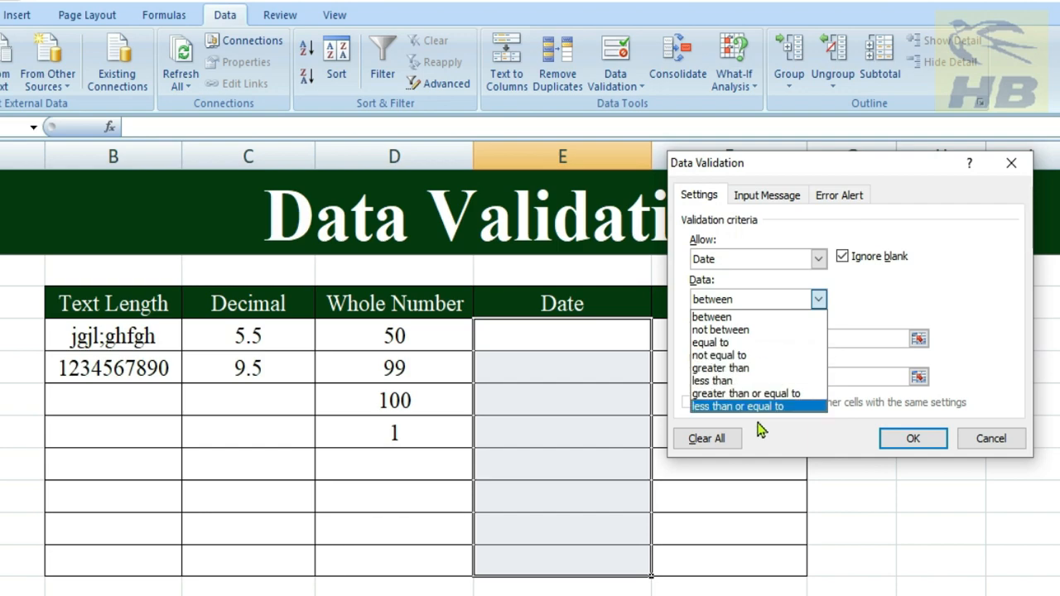
{"action": "left_click", "coordinate": [757, 386]}
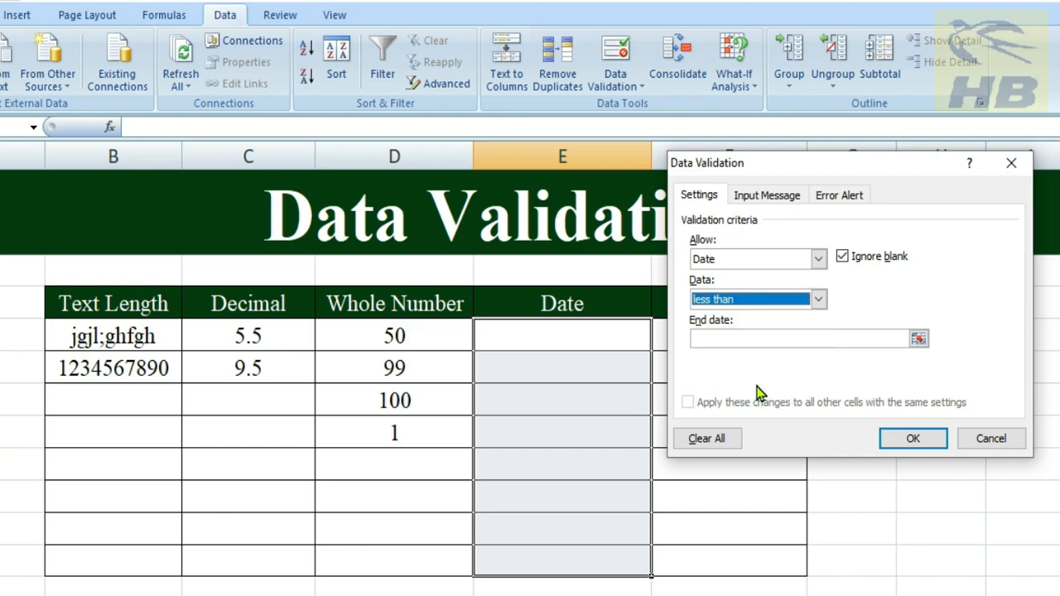
{"action": "left_click", "coordinate": [736, 337]}
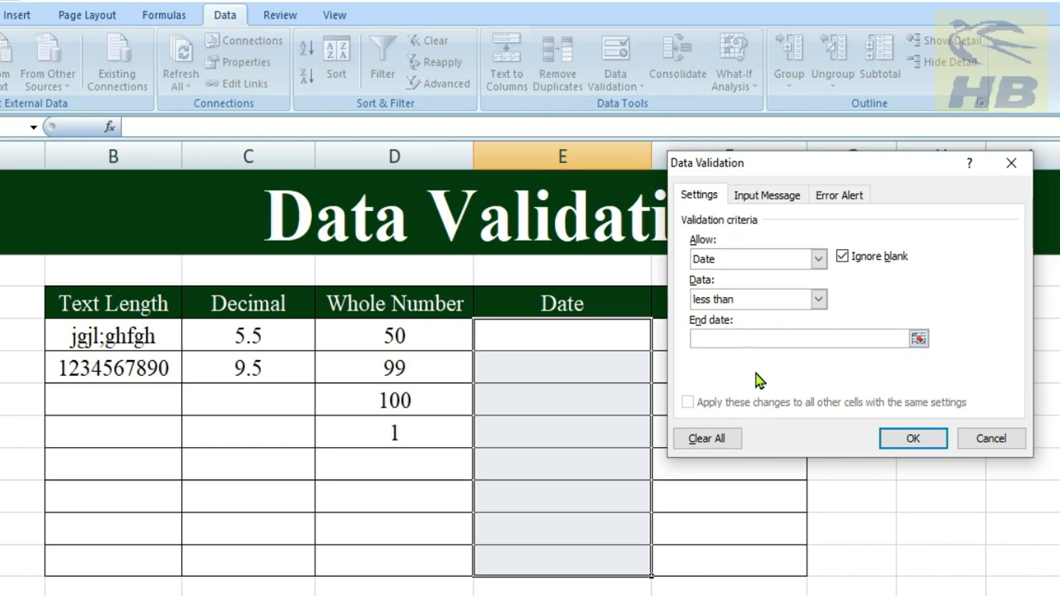
{"action": "type", "text": "31/12/2022"}
{"action": "left_click", "coordinate": [917, 439]}
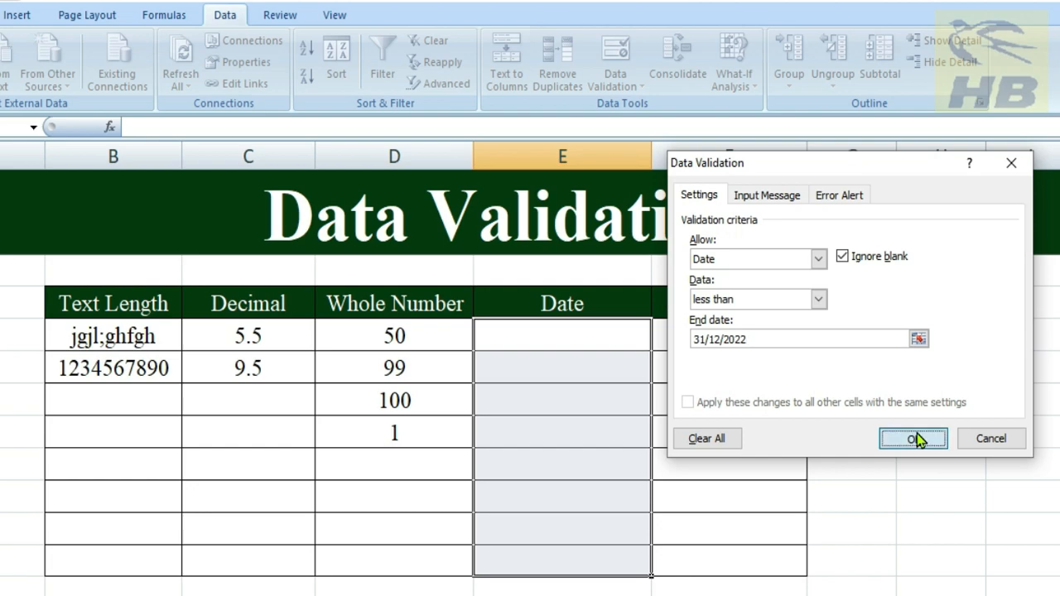
Try the date 31/12/2022 in the first Date cell, and correct the entry to 30/12/2022
{"action": "left_click", "coordinate": [549, 327]}
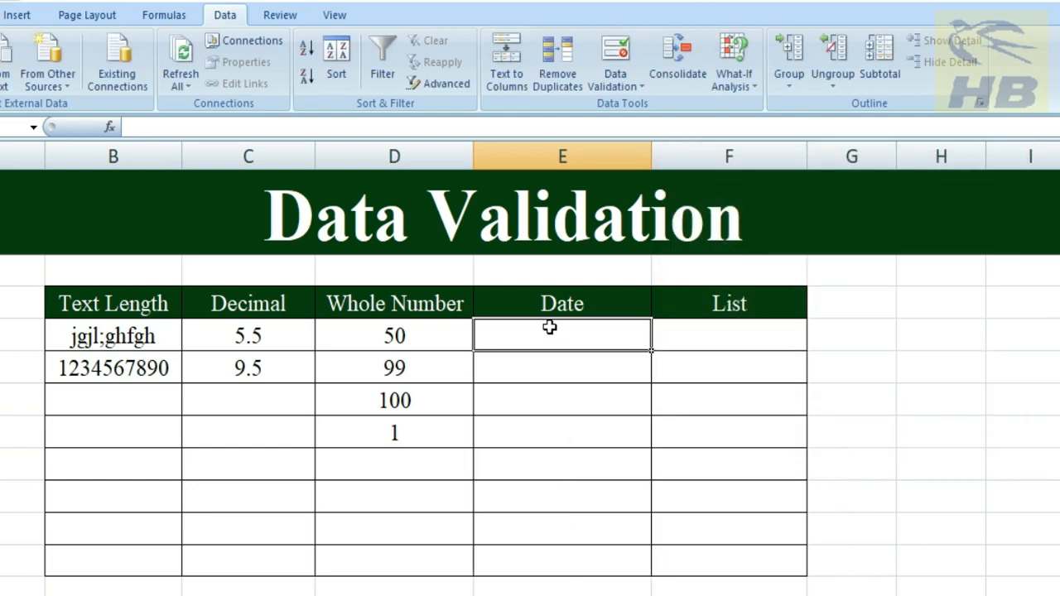
{"action": "type", "text": "31/12/"}
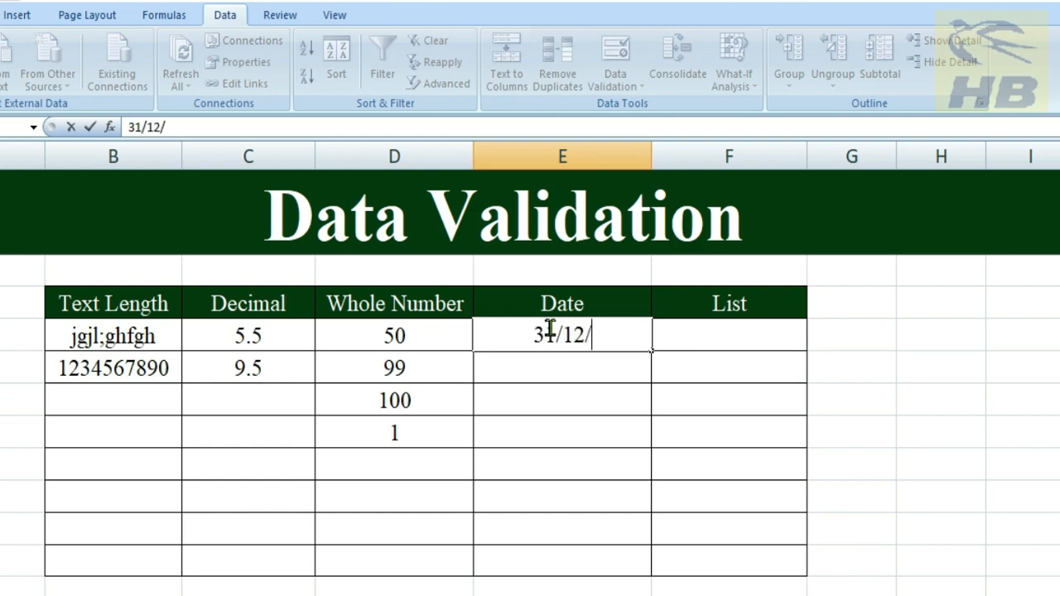
{"action": "type", "text": "2022"}
{"action": "key", "text": "Return"}
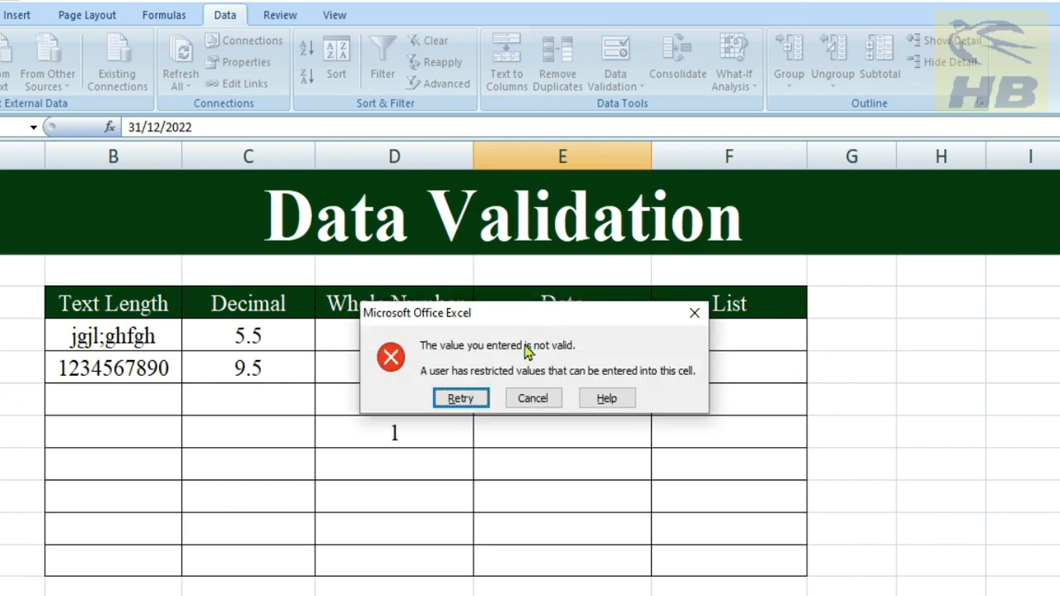
{"action": "left_click", "coordinate": [460, 398]}
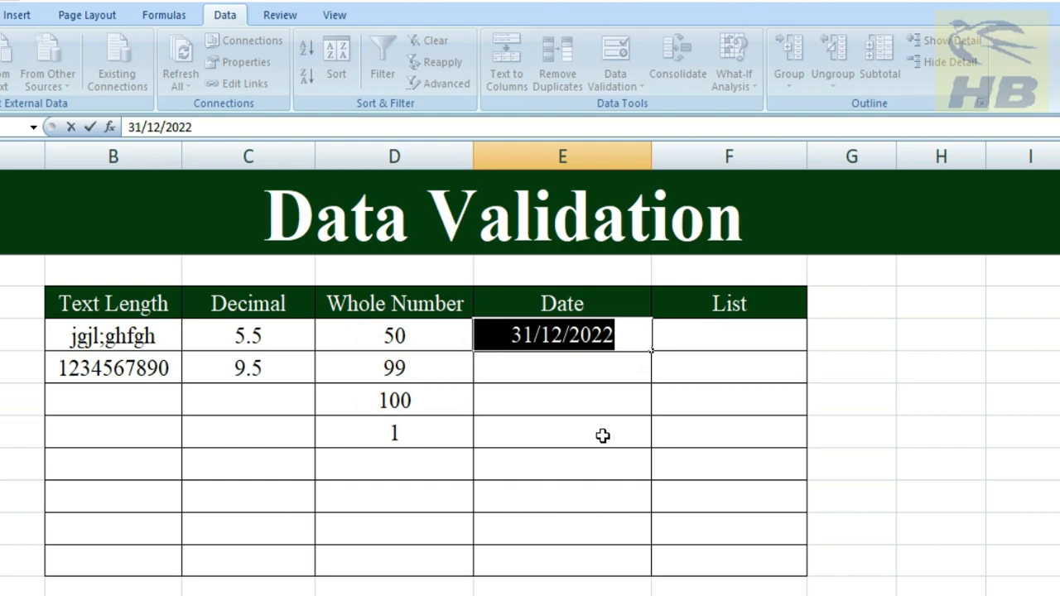
{"action": "left_click", "coordinate": [534, 335]}
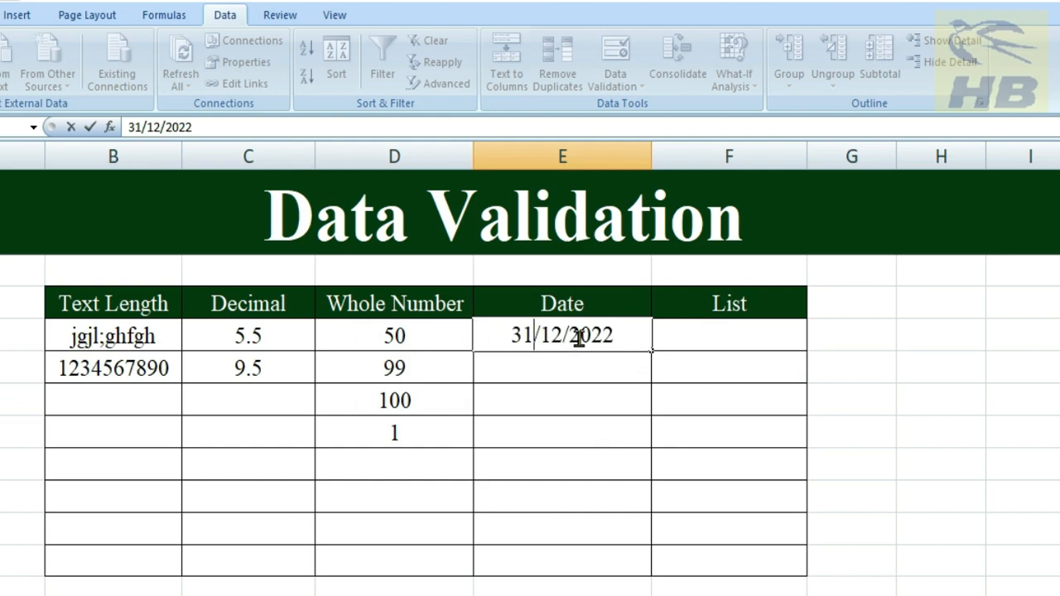
{"action": "key", "text": "BackSpace"}
{"action": "type", "text": "0"}
{"action": "key", "text": "Return"}
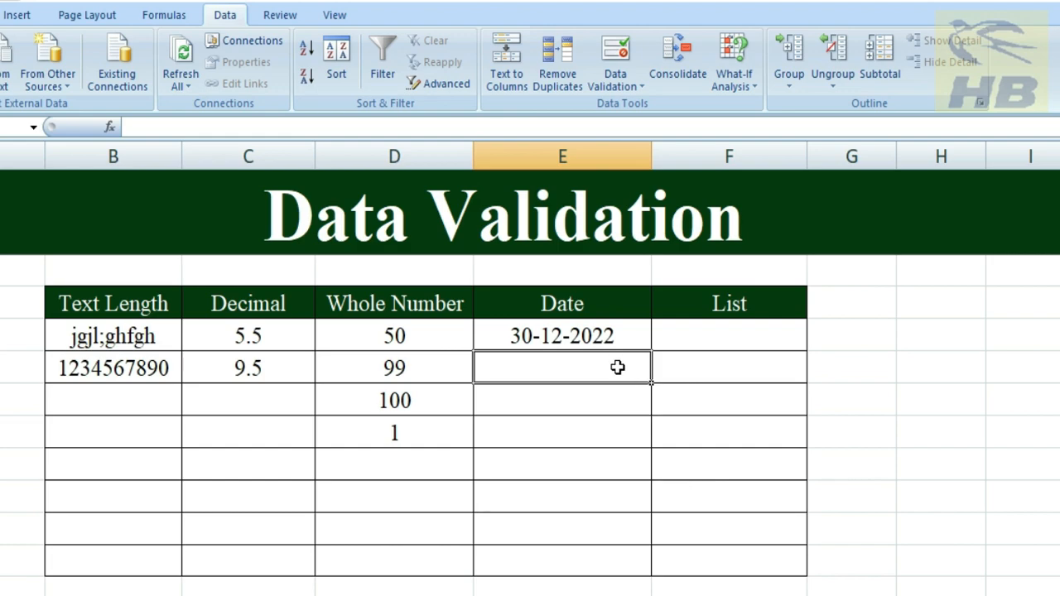
Enter the date 25/5/2000 in the second cell of the Date column
{"action": "type", "text": "25/5/2"}
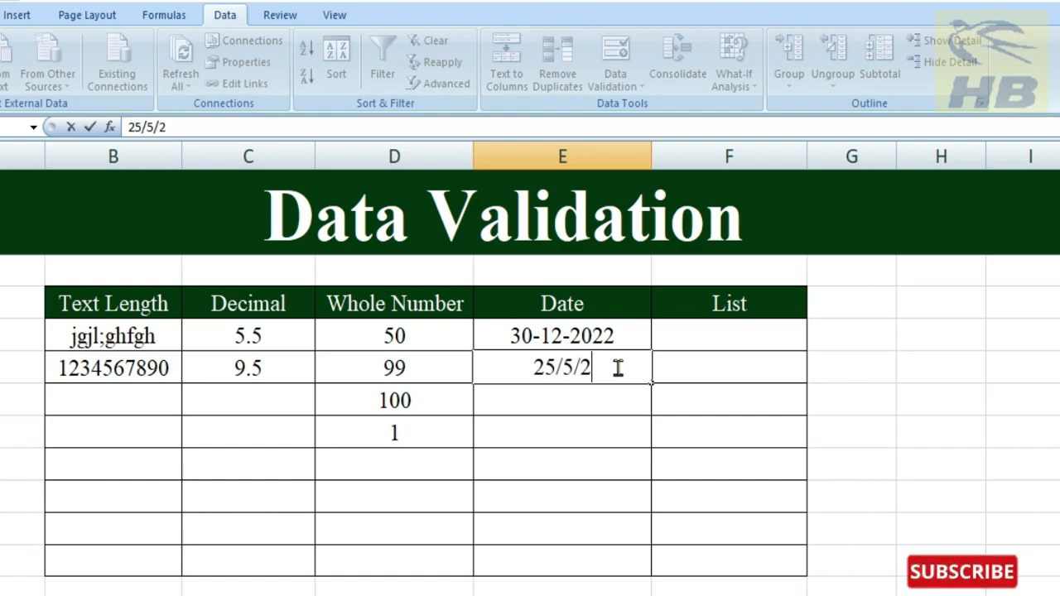
{"action": "type", "text": "000"}
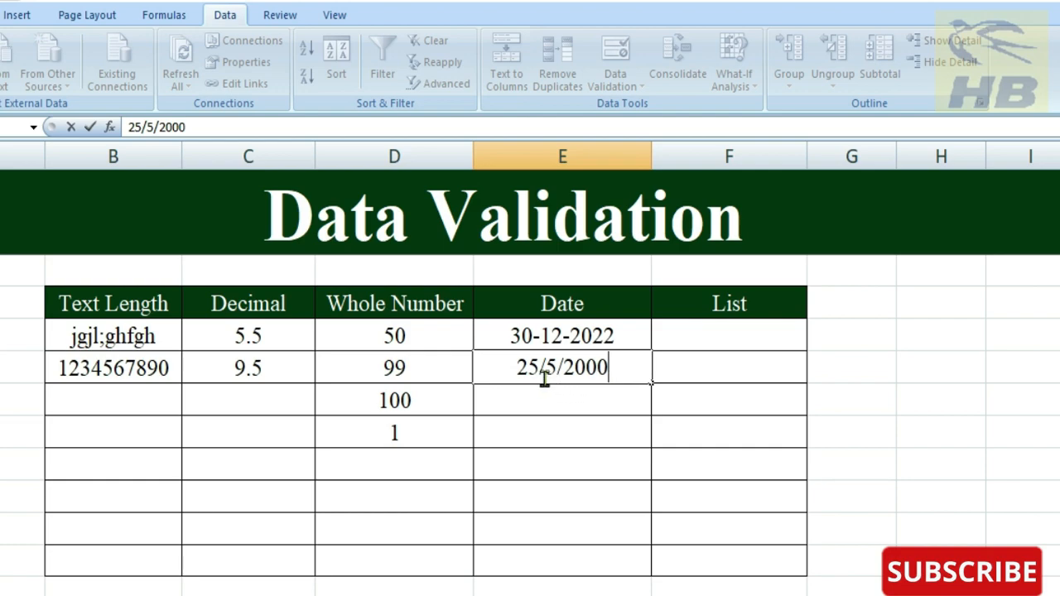
{"action": "key", "text": "Return"}
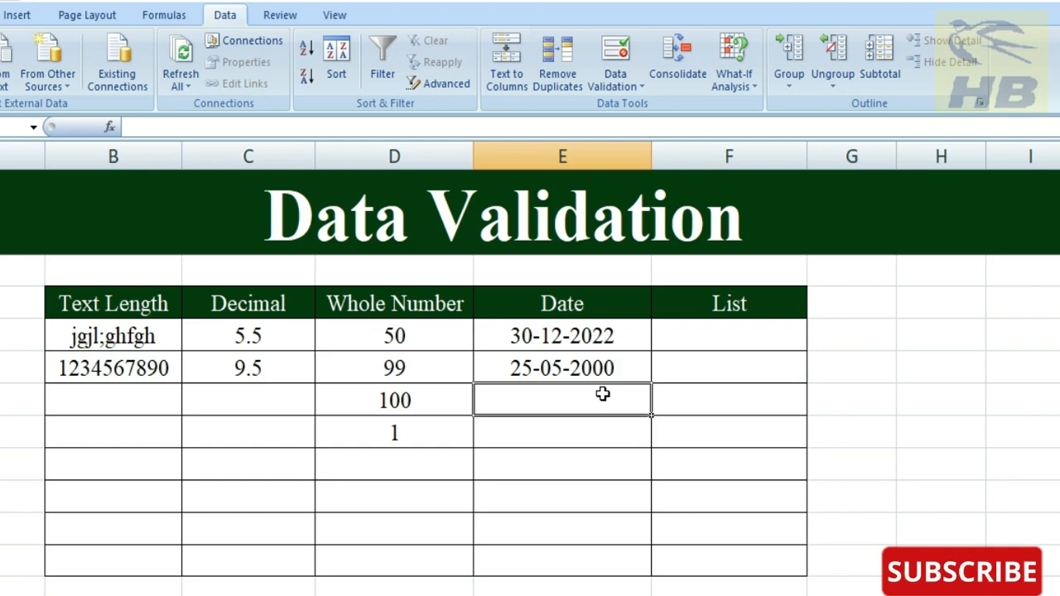
Try the date 1/1/2023 in the third cell of the Date column, and discard the entry
{"action": "type", "text": "1"}
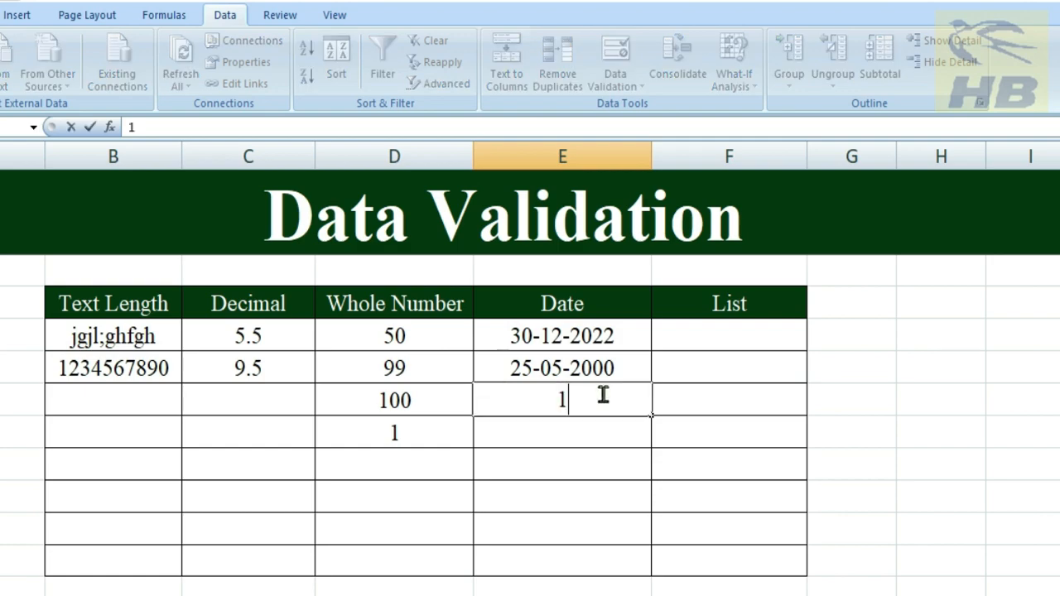
{"action": "type", "text": "/1/2023"}
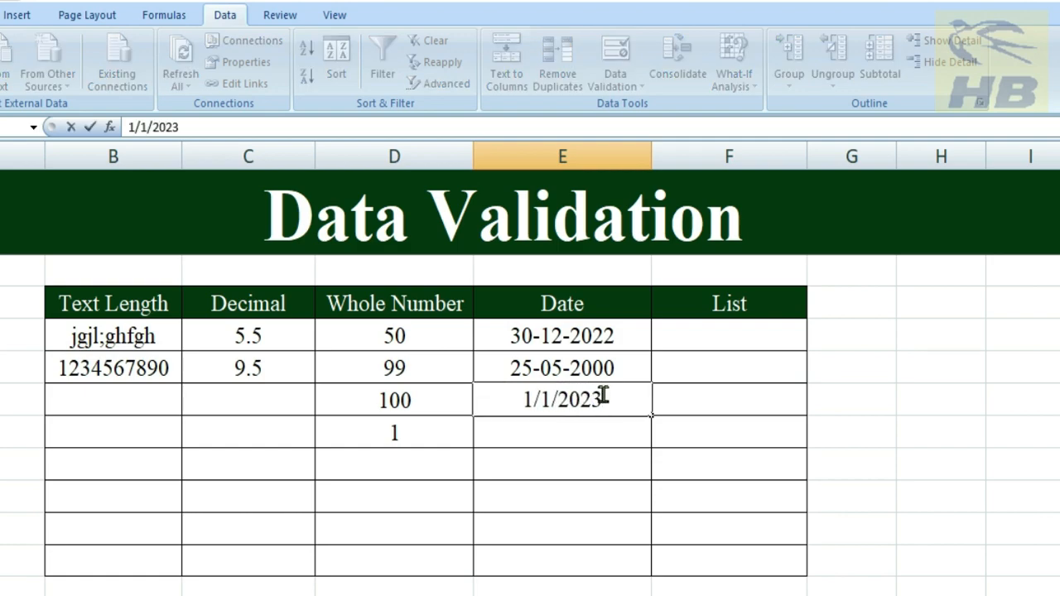
{"action": "key", "text": "Return"}
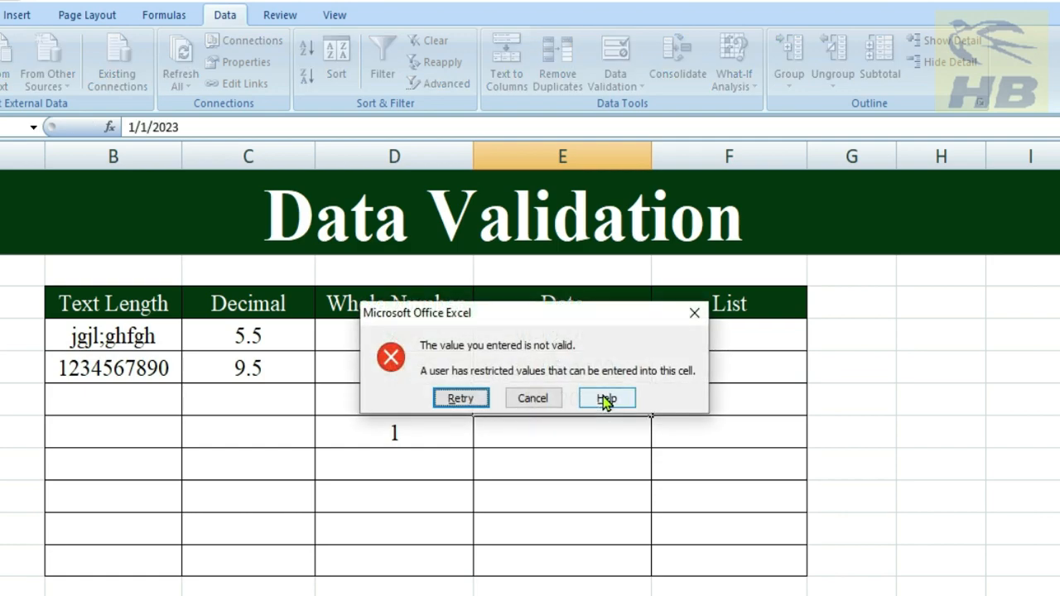
{"action": "left_click", "coordinate": [460, 398]}
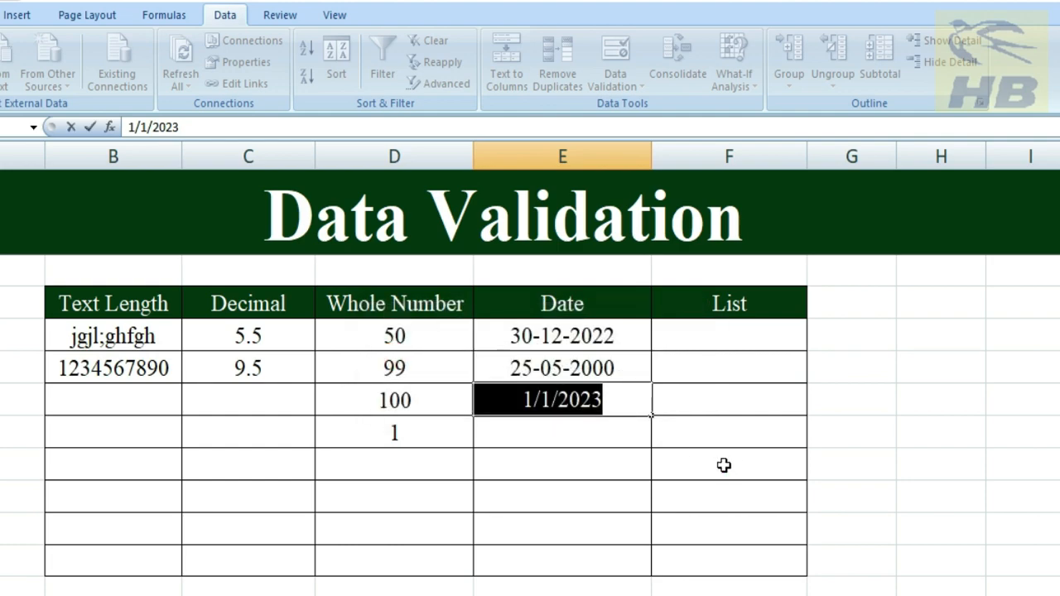
{"action": "key", "text": "BackSpace"}
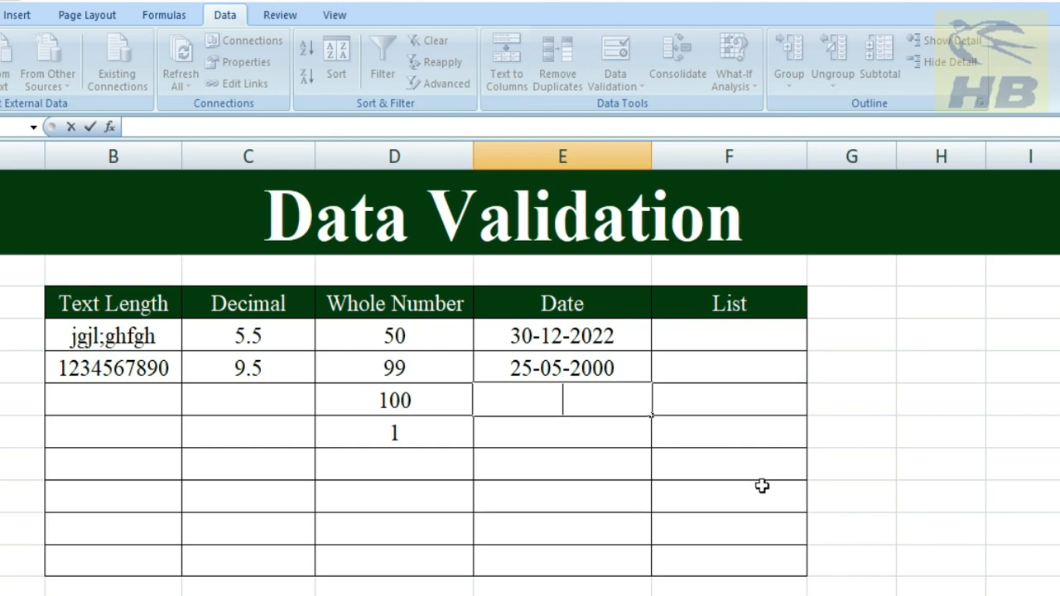
{"action": "left_click", "coordinate": [747, 495]}
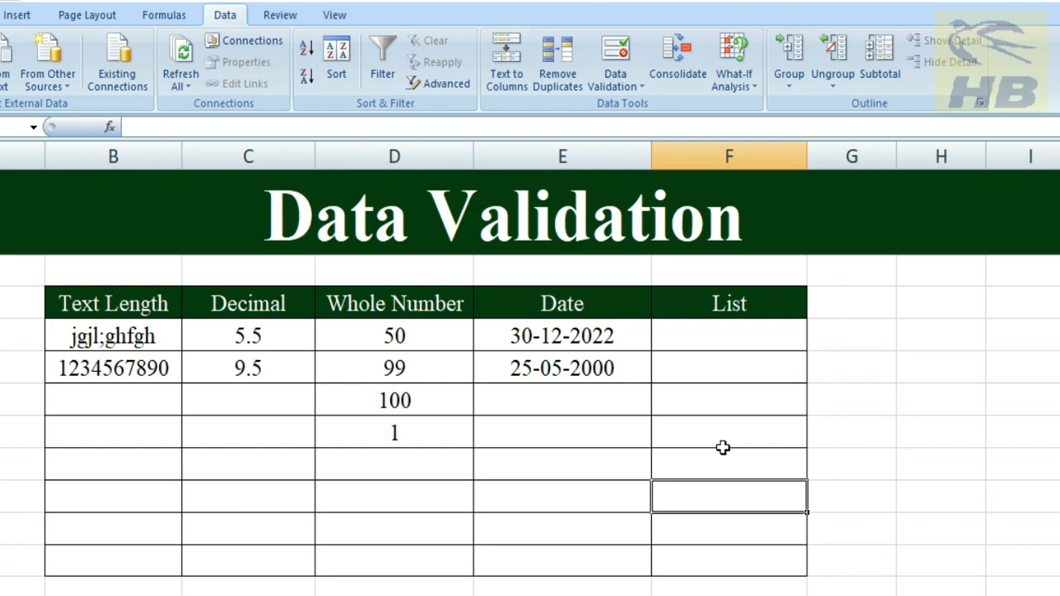
Open the Data Validation settings for all eight cells under the List heading and allow a list
{"action": "left_click", "coordinate": [745, 302]}
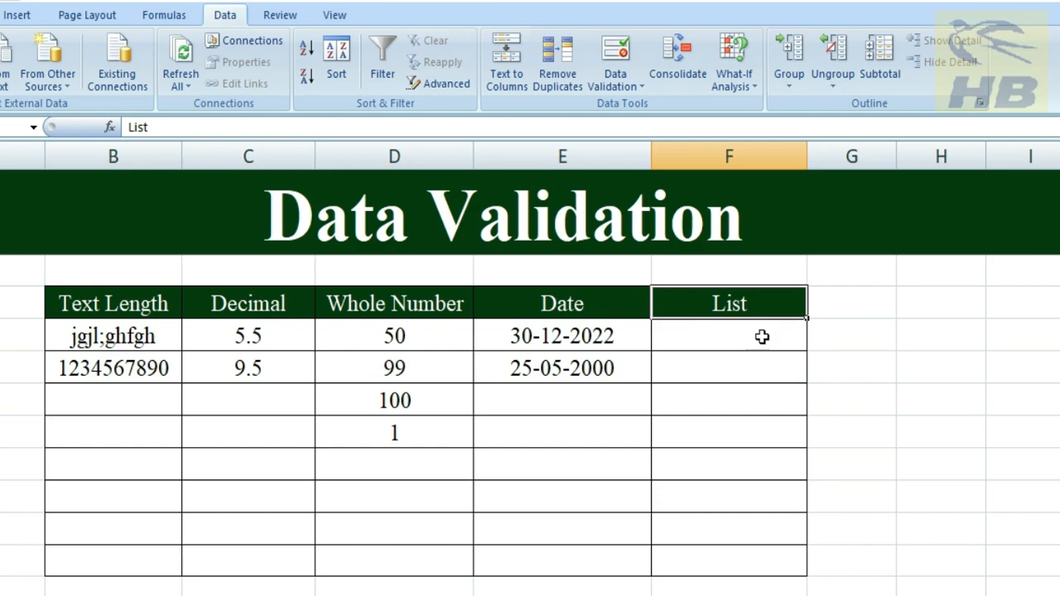
{"action": "left_click_drag", "start_coordinate": [732, 334], "coordinate": [751, 544]}
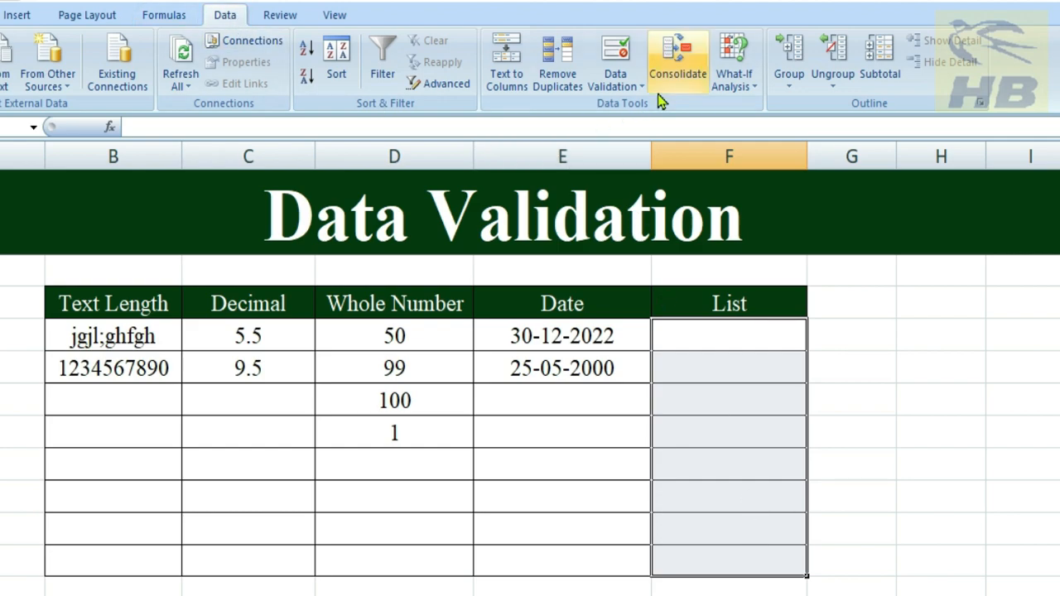
{"action": "left_click", "coordinate": [616, 80]}
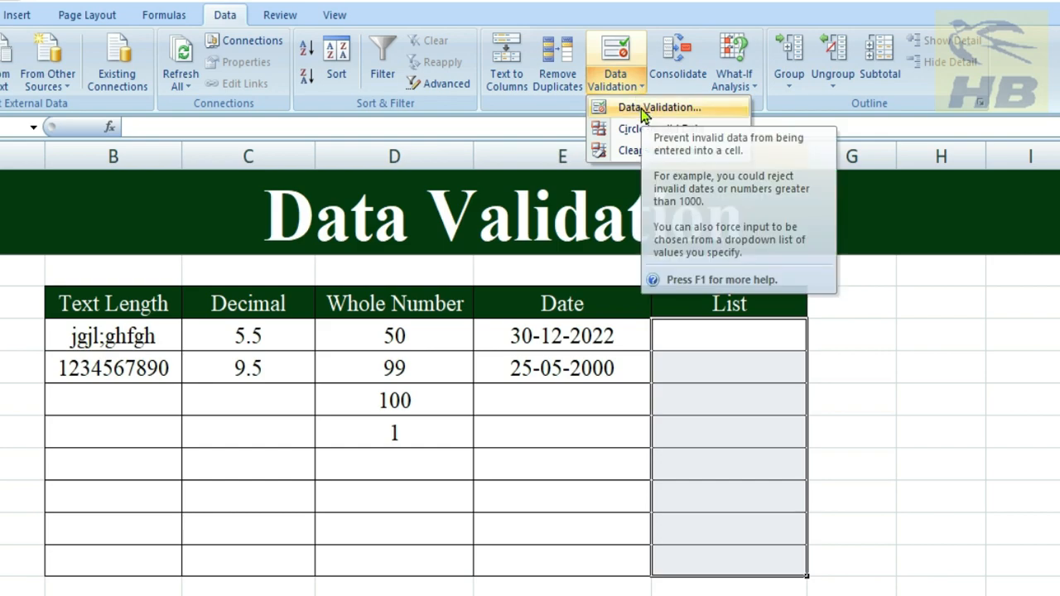
{"action": "left_click", "coordinate": [640, 108]}
{"action": "left_click", "coordinate": [818, 260]}
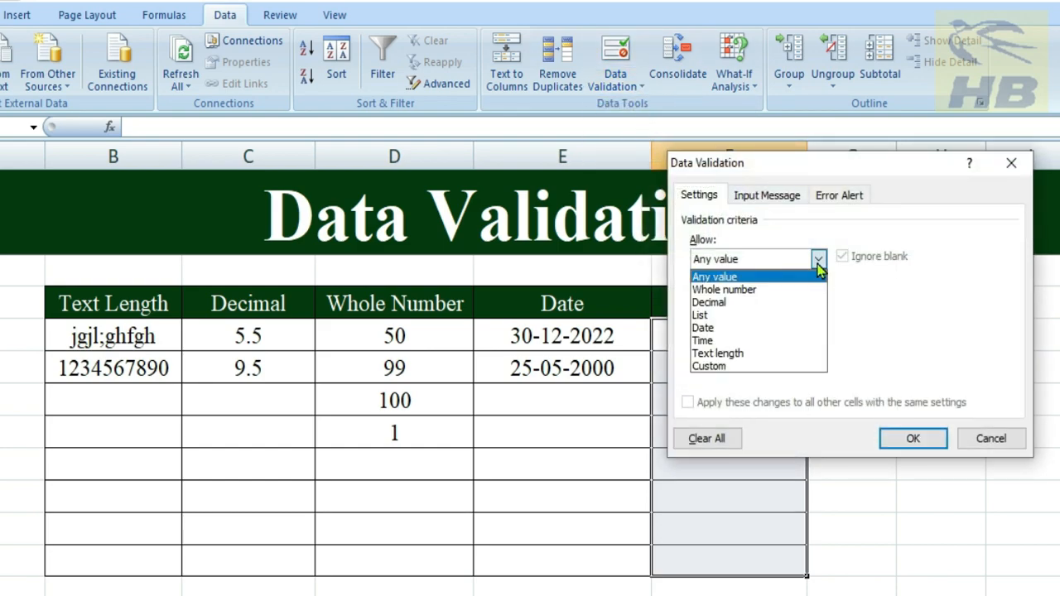
{"action": "left_click", "coordinate": [759, 316]}
Set the list source to a,b,c,d,e and apply the rule
{"action": "left_click", "coordinate": [751, 339]}
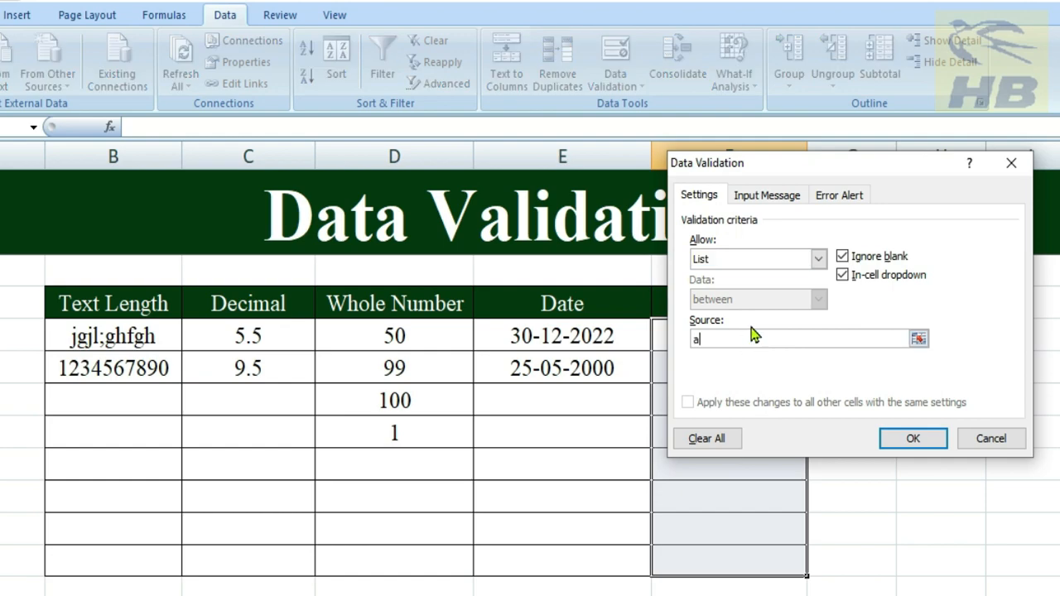
{"action": "type", "text": "a,b,c,d,e"}
{"action": "key", "text": "ctrl+a"}
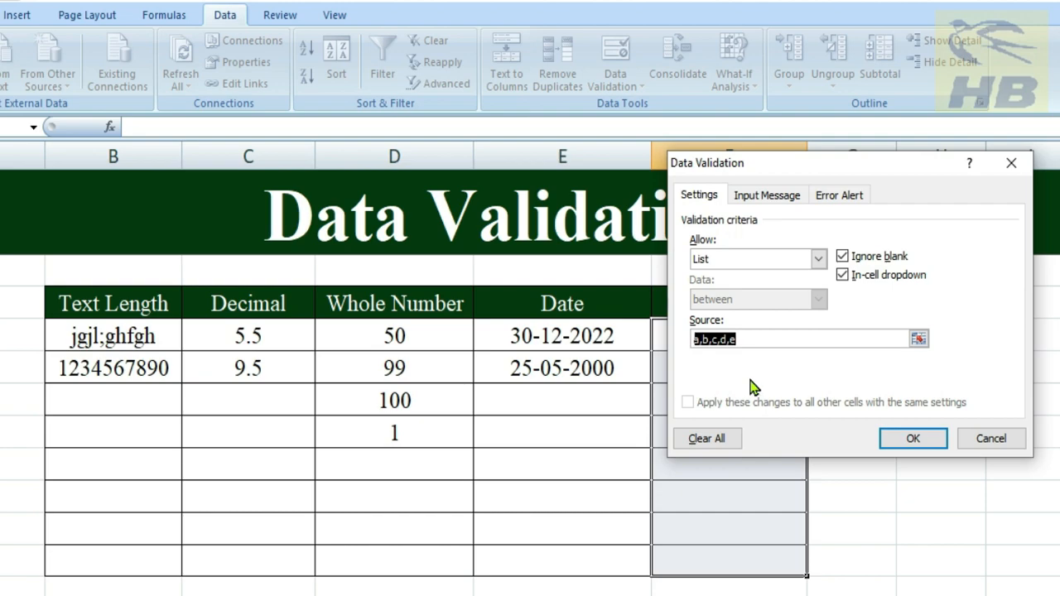
{"action": "left_click", "coordinate": [909, 439]}
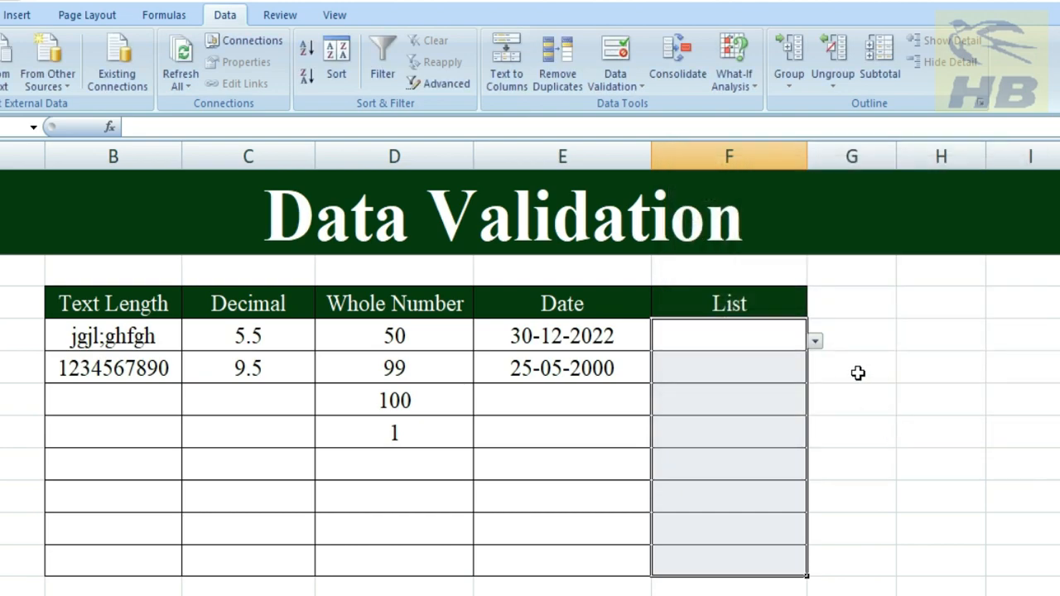
Fill the first three List cells with b, a and e, choosing each from the in-cell dropdown
{"action": "left_click", "coordinate": [815, 343]}
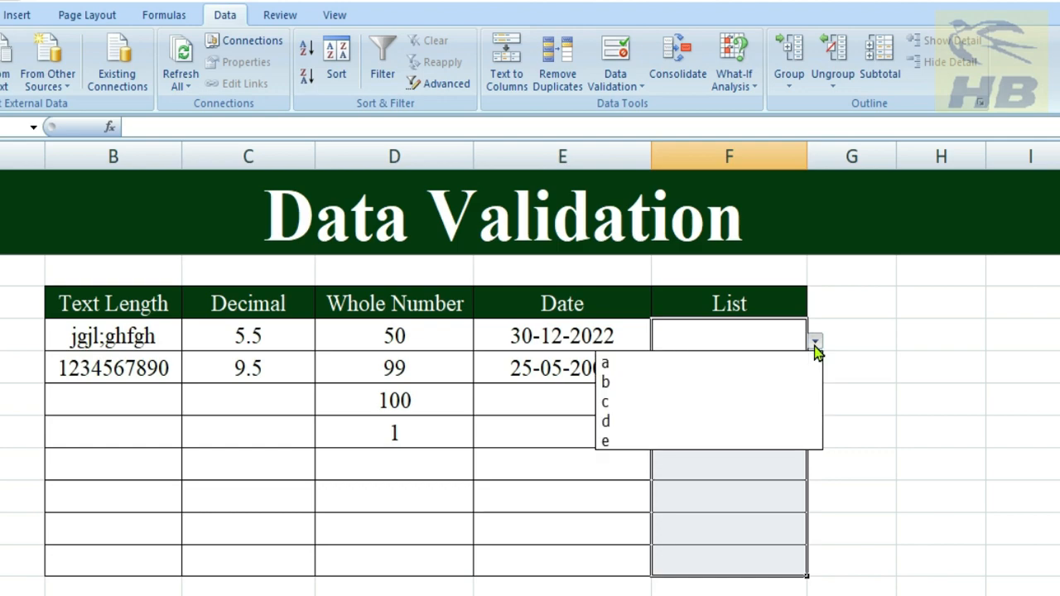
{"action": "left_click", "coordinate": [755, 381]}
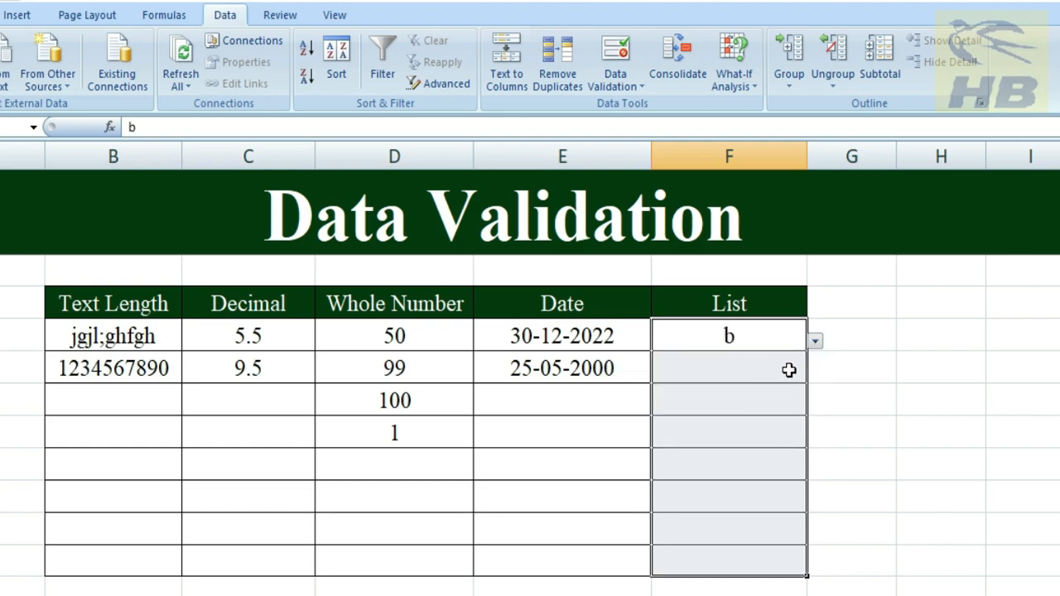
{"action": "left_click", "coordinate": [788, 370]}
{"action": "left_click", "coordinate": [815, 374]}
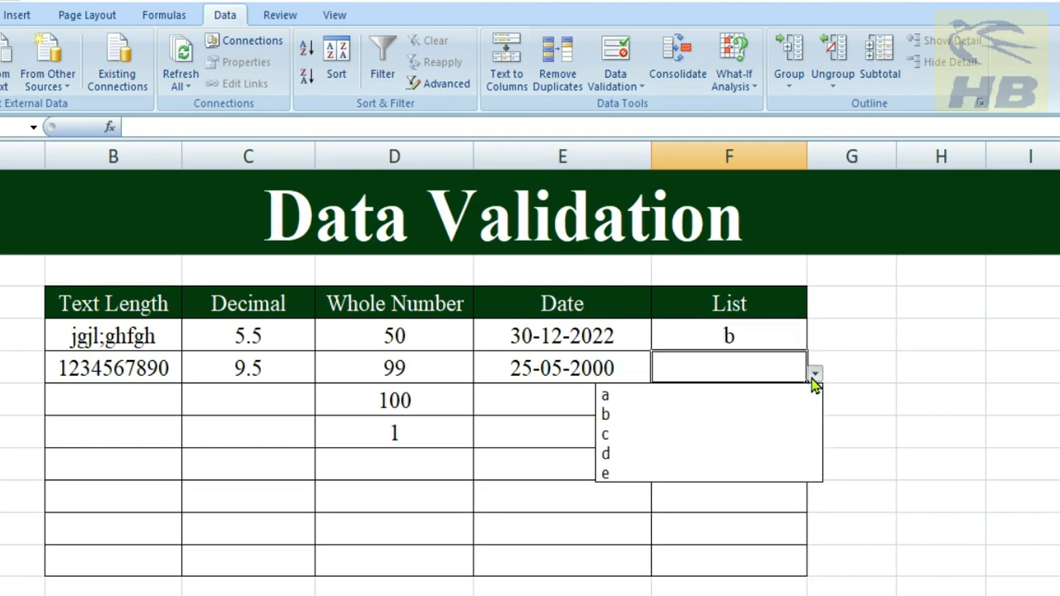
{"action": "left_click", "coordinate": [710, 397]}
{"action": "left_click", "coordinate": [800, 402]}
{"action": "left_click", "coordinate": [815, 406]}
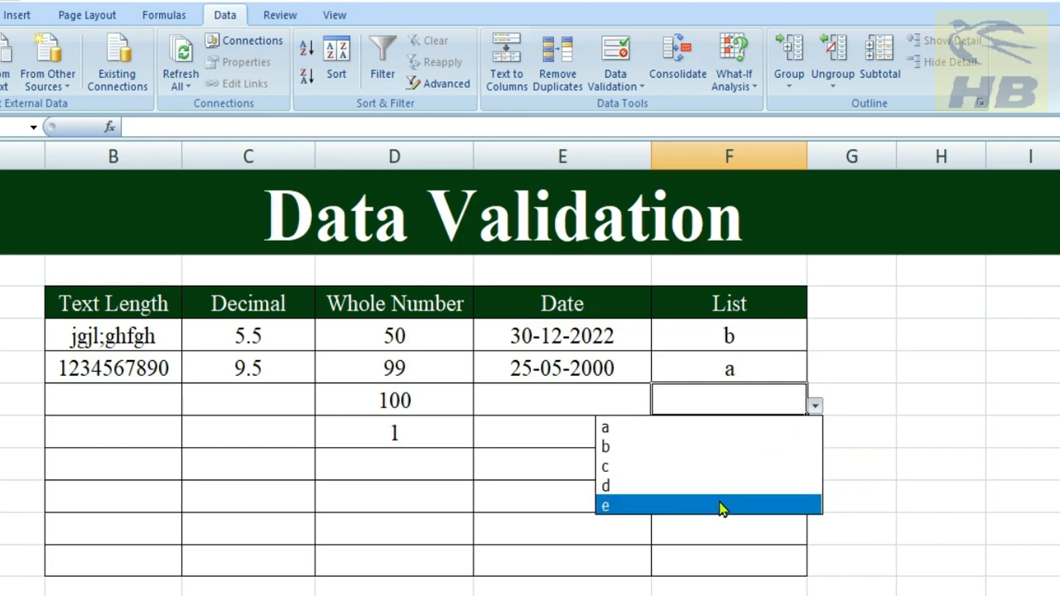
{"action": "left_click", "coordinate": [721, 507]}
Choose d for the fourth List cell and a for the fifth from their in-cell dropdowns
{"action": "left_click", "coordinate": [796, 434]}
{"action": "left_click", "coordinate": [815, 438]}
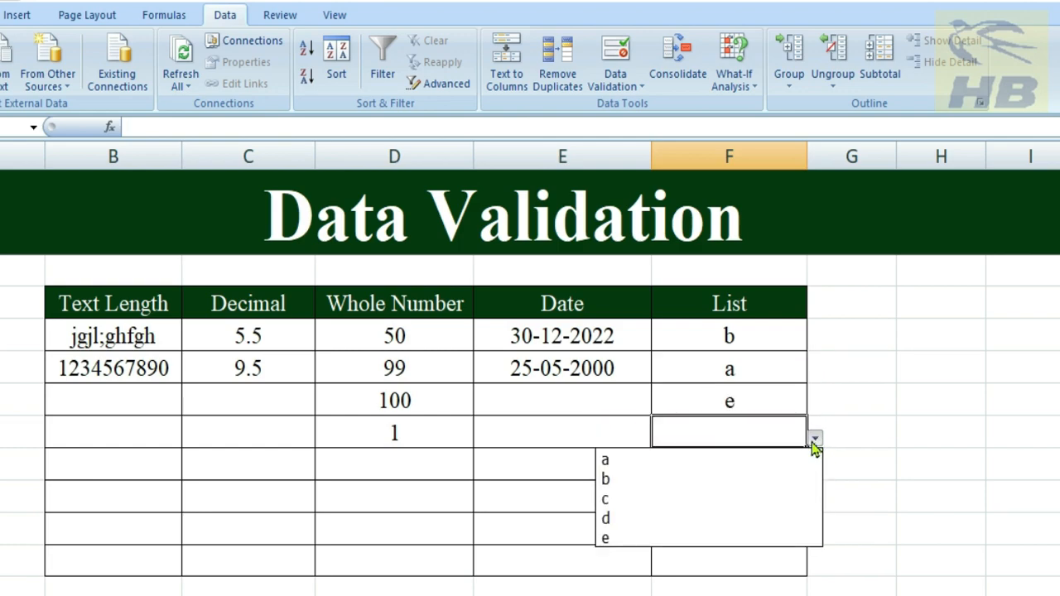
{"action": "left_click", "coordinate": [692, 518]}
{"action": "left_click", "coordinate": [788, 462]}
{"action": "left_click", "coordinate": [815, 470]}
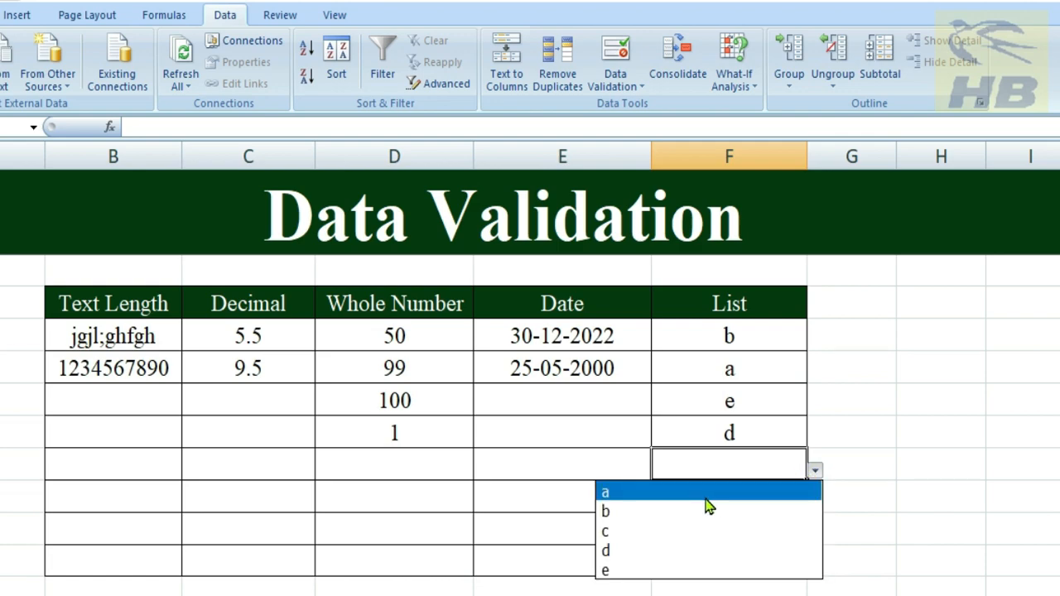
{"action": "left_click", "coordinate": [708, 501]}
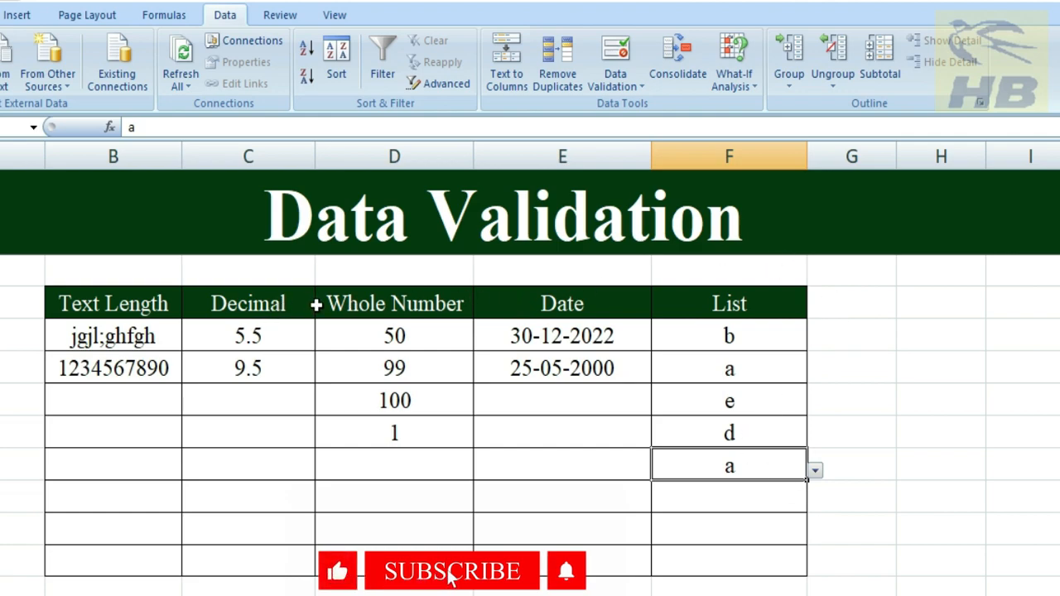
{"action": "left_click", "coordinate": [121, 308]}
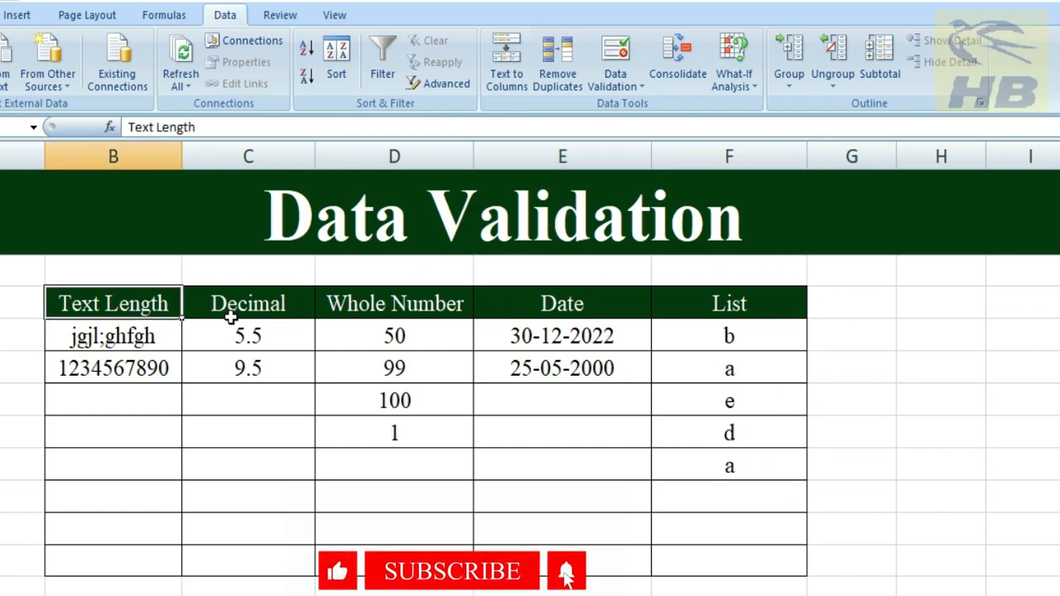
{"action": "left_click", "coordinate": [244, 305]}
{"action": "left_click", "coordinate": [375, 308]}
{"action": "left_click", "coordinate": [551, 305]}
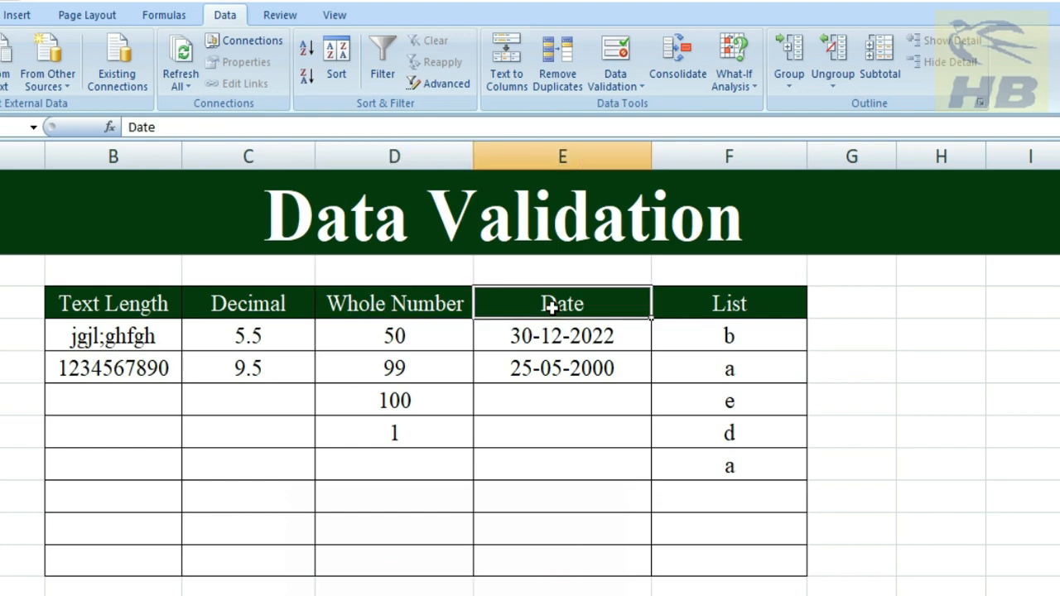
{"action": "left_click", "coordinate": [698, 308]}
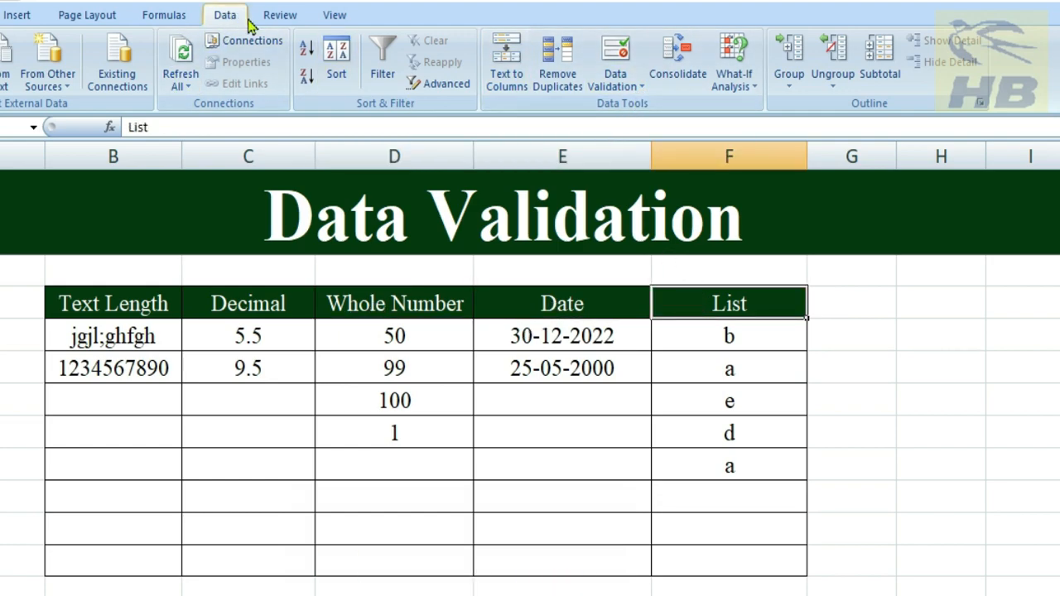
{"action": "left_click", "coordinate": [617, 82]}
{"action": "left_click", "coordinate": [677, 112]}
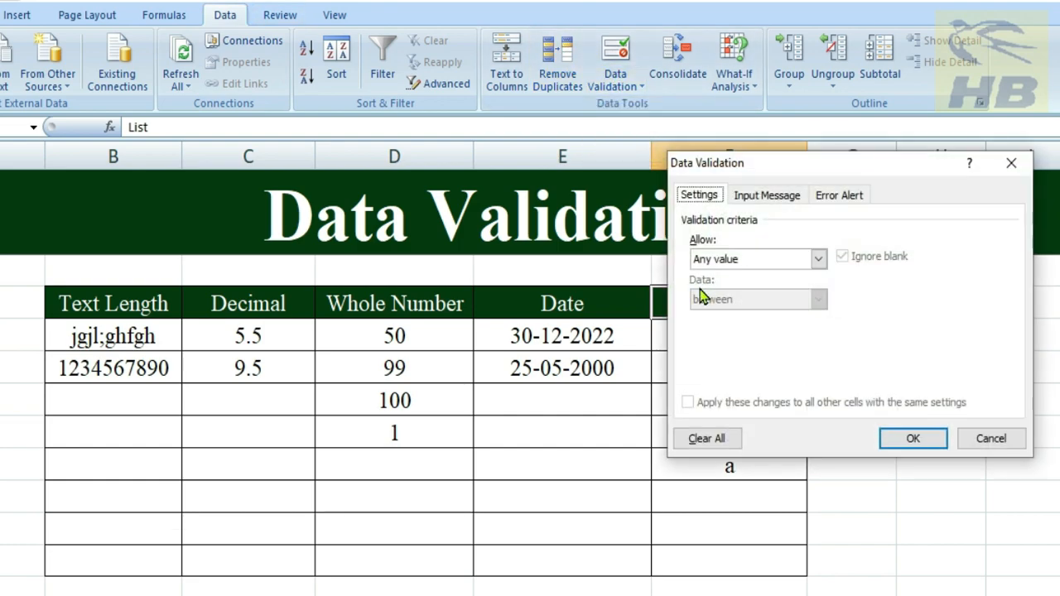
{"action": "left_click", "coordinate": [988, 443]}
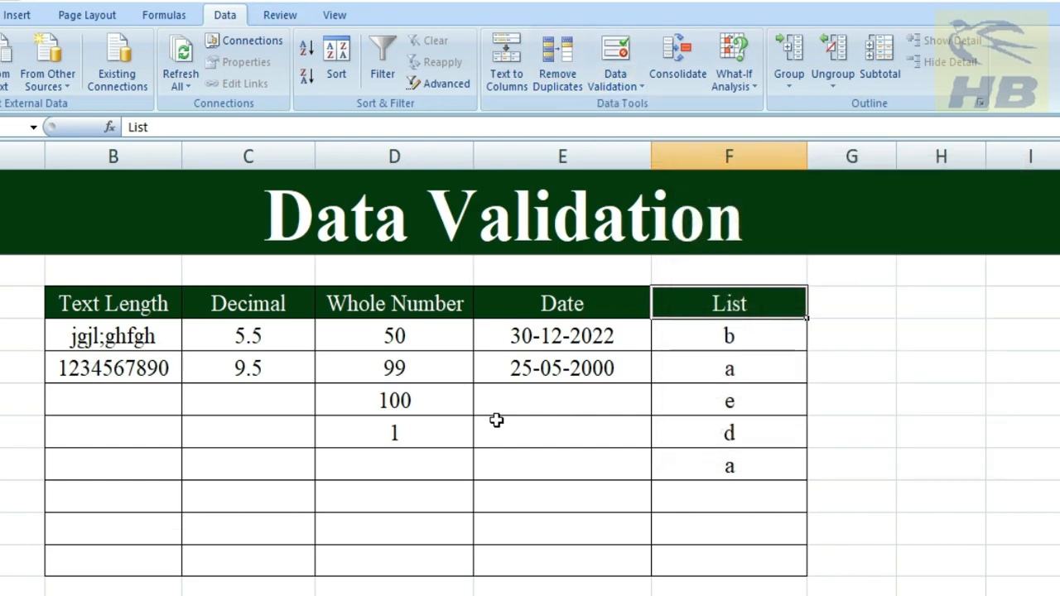
{"action": "left_click", "coordinate": [525, 414]}
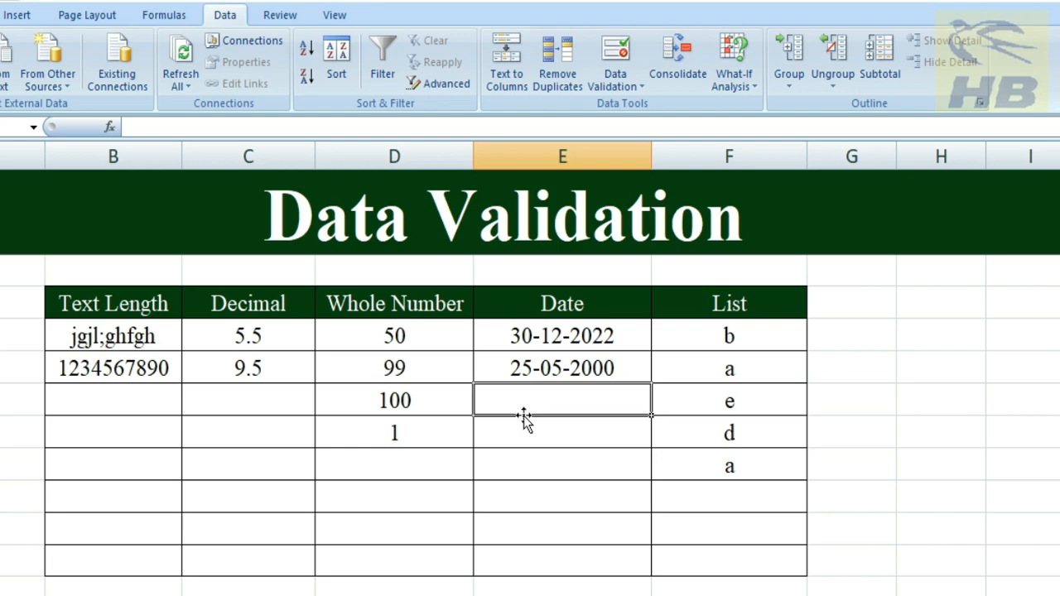
Try the value 4545 in the sixth cell of the List column, and cancel the entry
{"action": "left_click", "coordinate": [728, 505]}
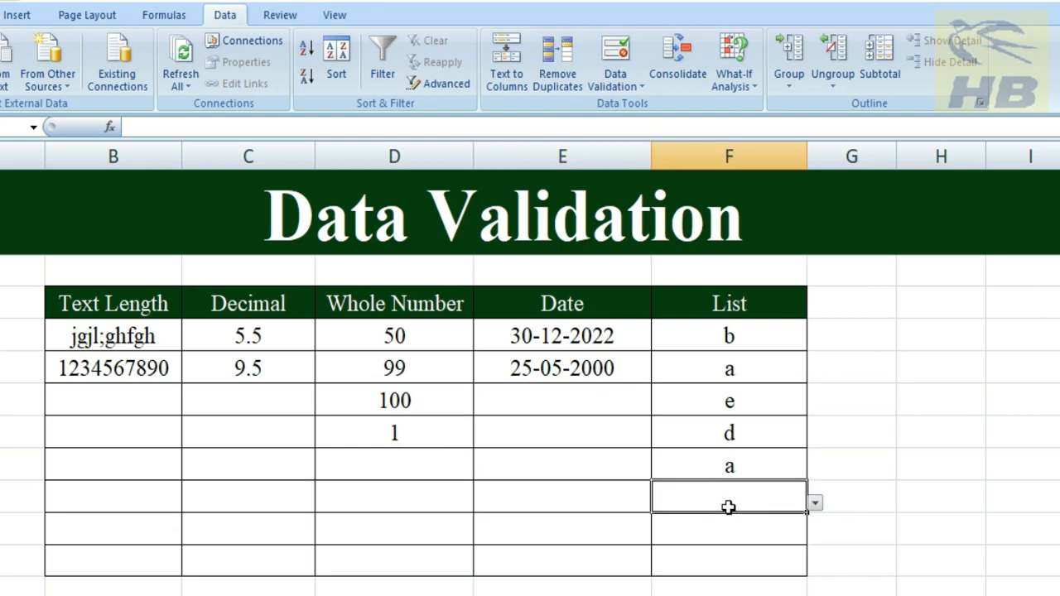
{"action": "type", "text": "4545"}
{"action": "key", "text": "Return"}
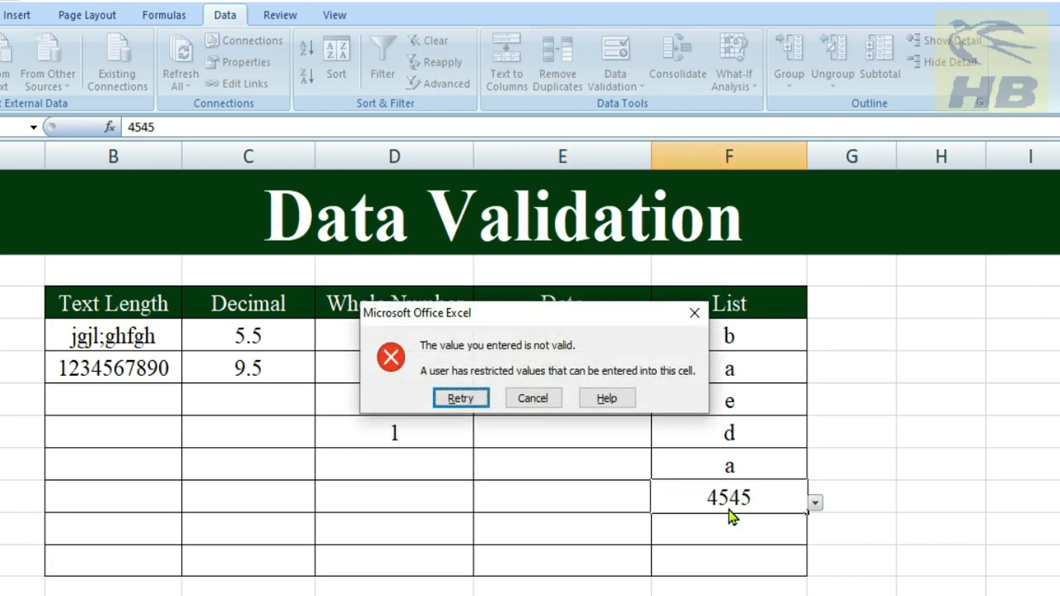
{"action": "left_click", "coordinate": [461, 398]}
{"action": "key", "text": "Return"}
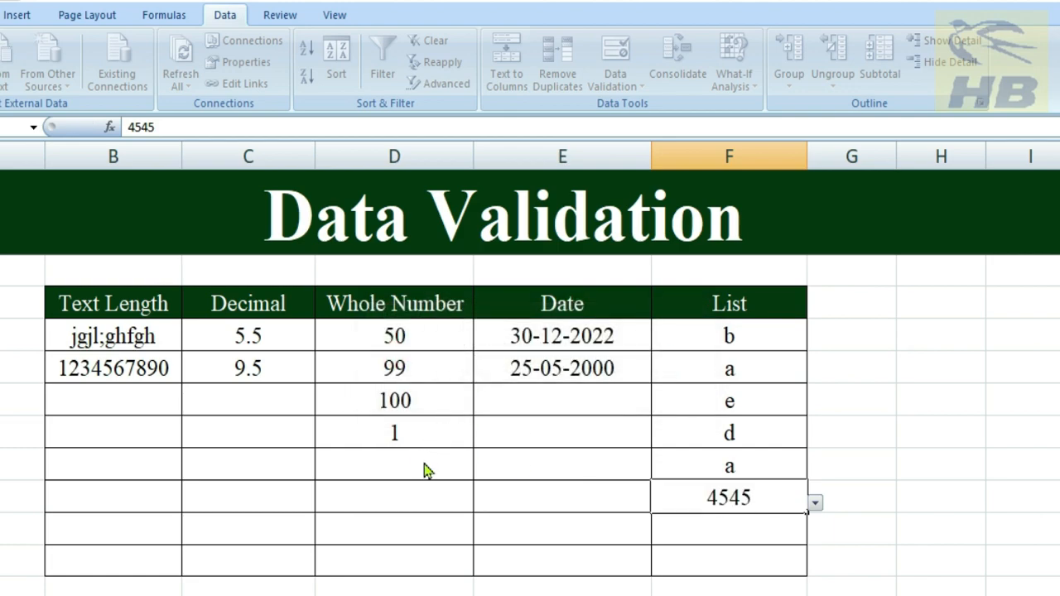
{"action": "left_click", "coordinate": [542, 399]}
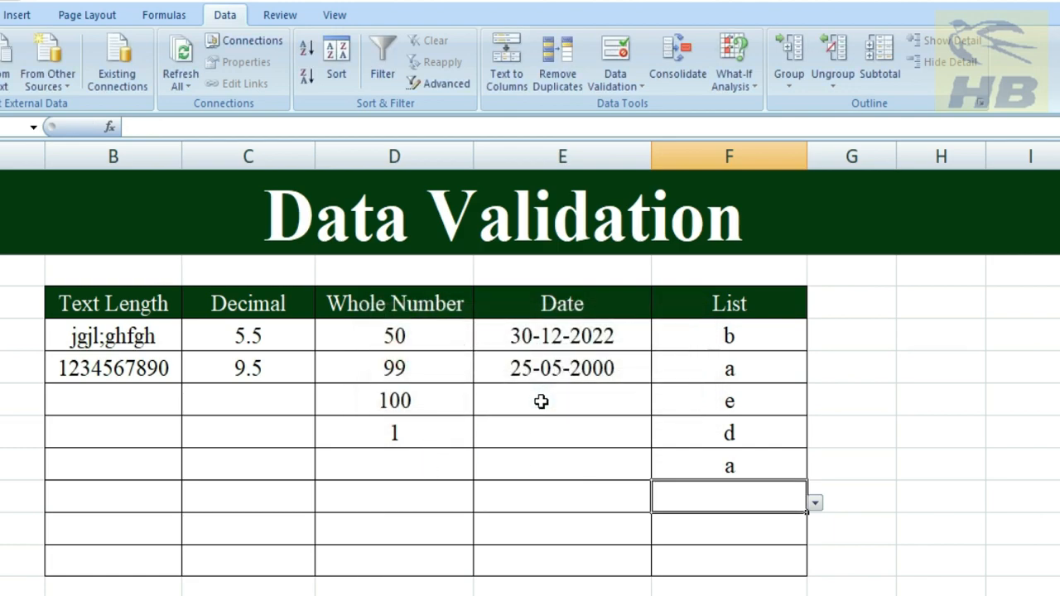
Try the value 5000 in the fifth cell of the Whole Number column, and cancel the entry
{"action": "left_click", "coordinate": [427, 477]}
{"action": "type", "text": "5000"}
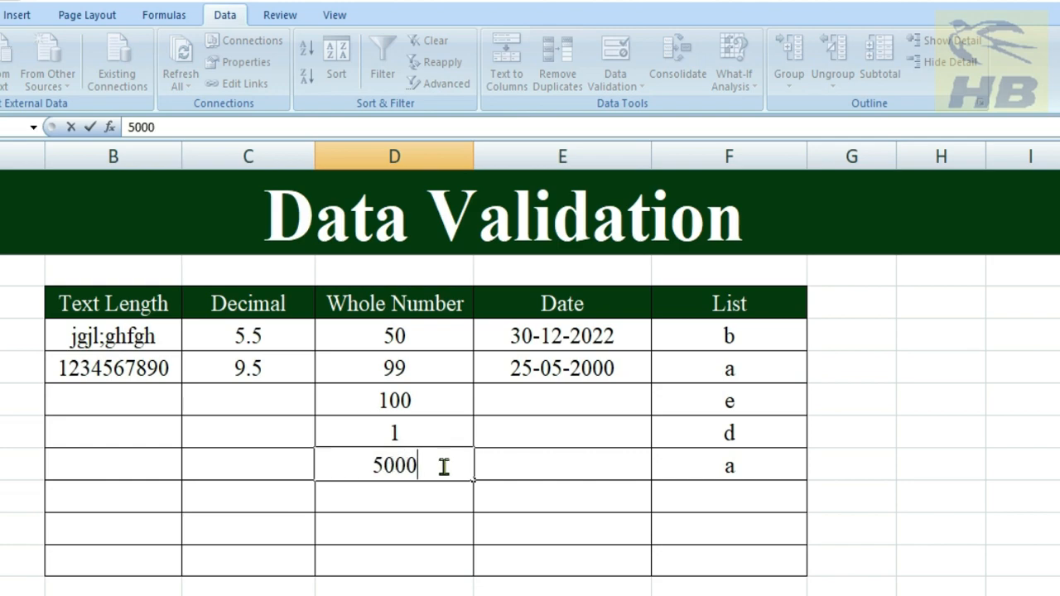
{"action": "key", "text": "Return"}
{"action": "left_click", "coordinate": [543, 398]}
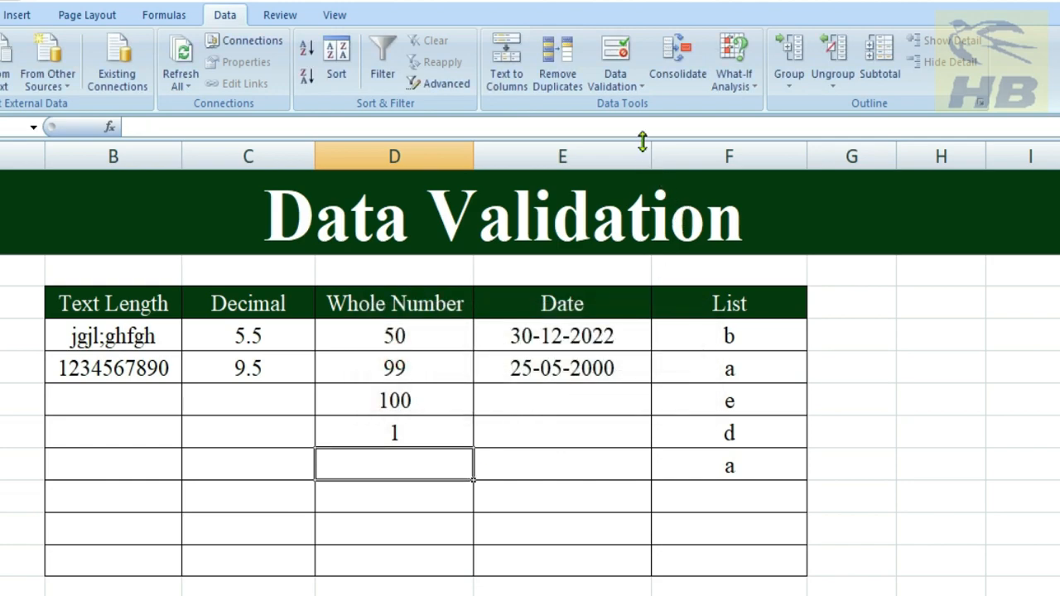
Open the data validation of the fifth Whole Number cell and review its validation criteria
{"action": "left_click", "coordinate": [639, 84]}
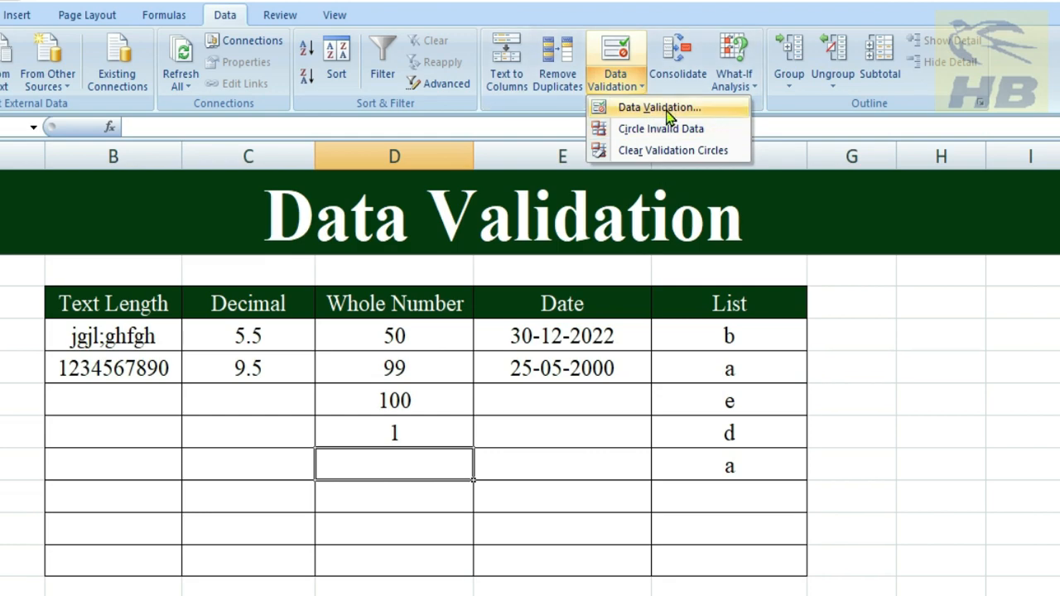
{"action": "left_click", "coordinate": [654, 107]}
{"action": "left_click", "coordinate": [836, 200]}
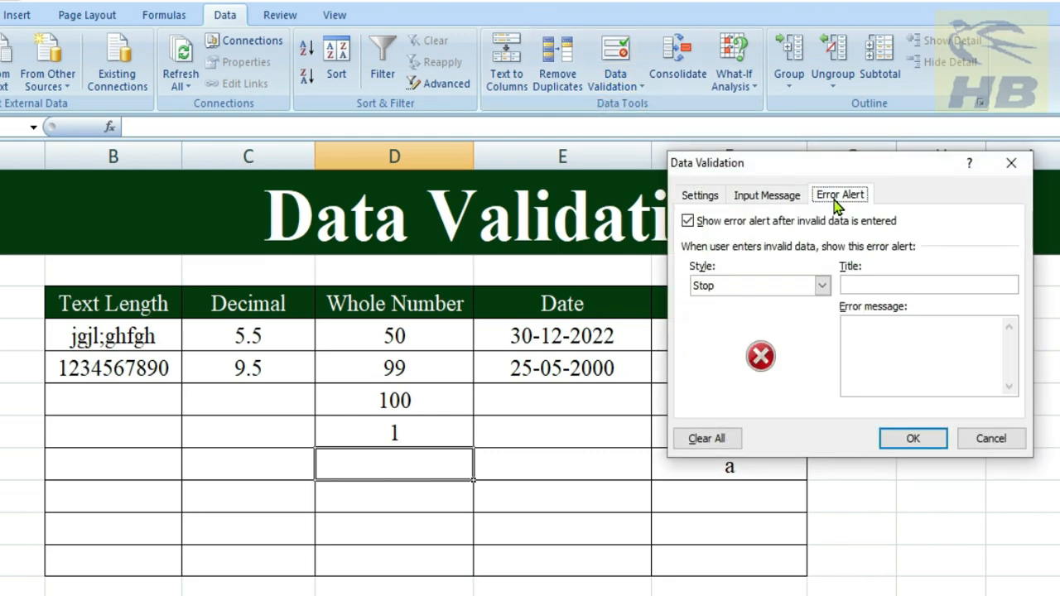
{"action": "left_click", "coordinate": [883, 284]}
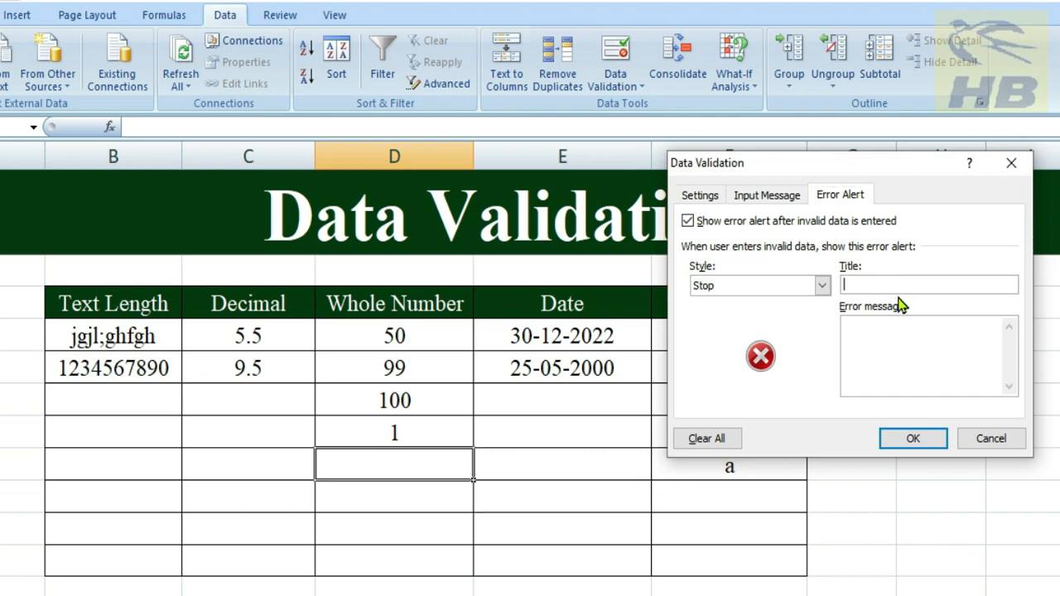
{"action": "left_click", "coordinate": [717, 203]}
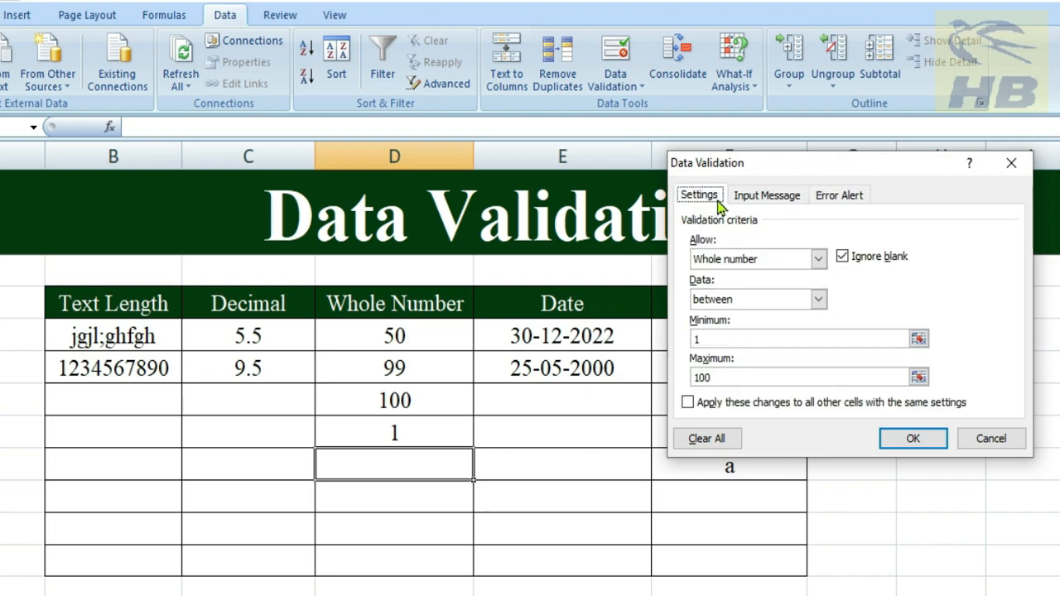
{"action": "left_click", "coordinate": [790, 259]}
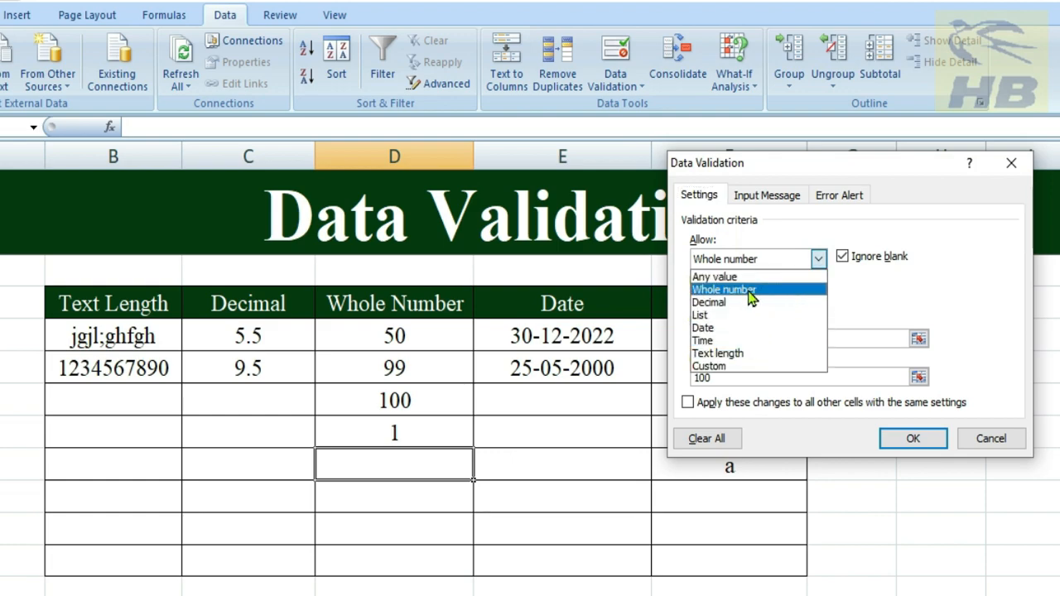
{"action": "left_click", "coordinate": [863, 315]}
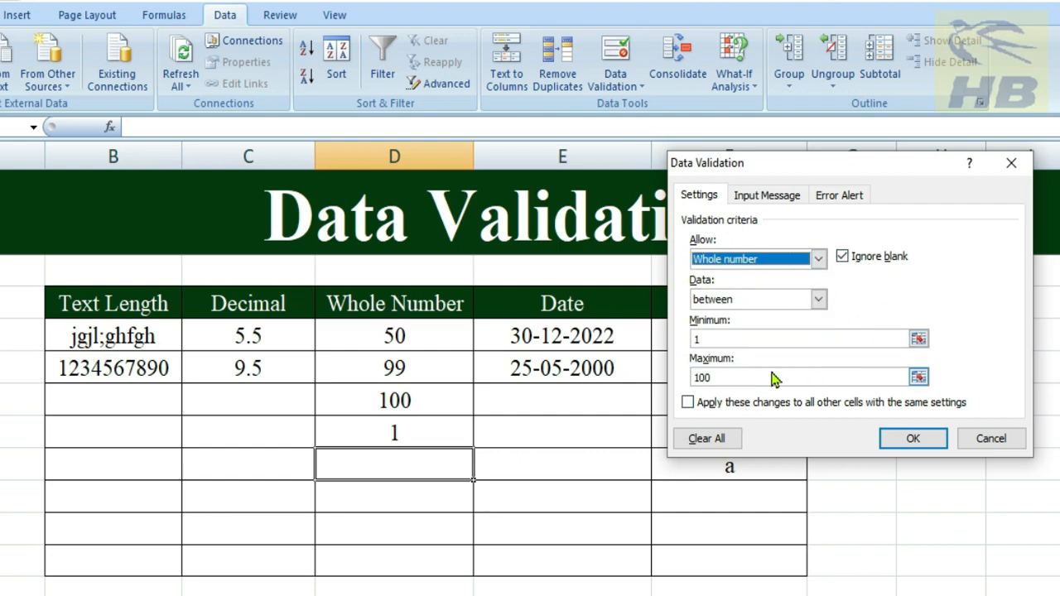
Give the cell's error alert the title "Error" and the message "Please enter number between 1 & 100", and apply it
{"action": "left_click", "coordinate": [832, 199]}
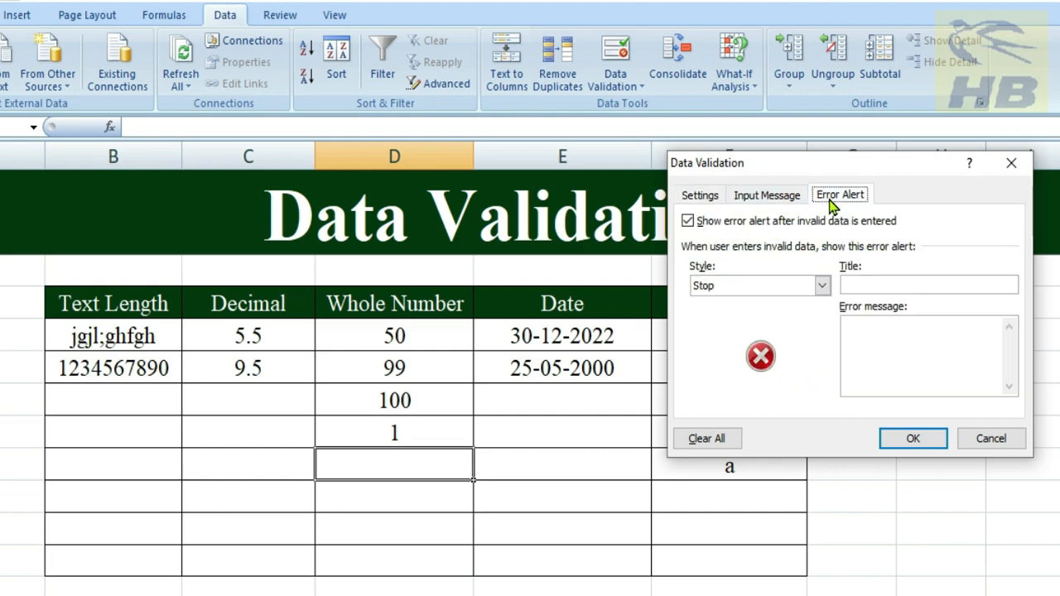
{"action": "left_click", "coordinate": [856, 287]}
{"action": "type", "text": "Alert"}
{"action": "left_click_drag", "start_coordinate": [870, 284], "coordinate": [823, 284]}
{"action": "key", "text": "BackSpace"}
{"action": "left_click", "coordinate": [916, 359]}
{"action": "type", "text": "Please ent"}
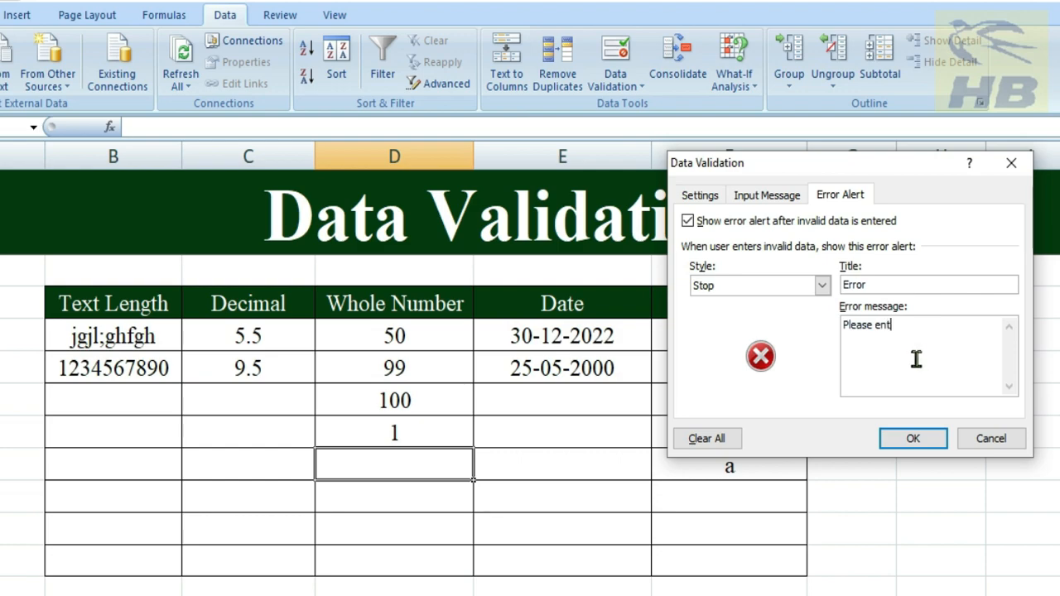
{"action": "type", "text": "er number betwee"}
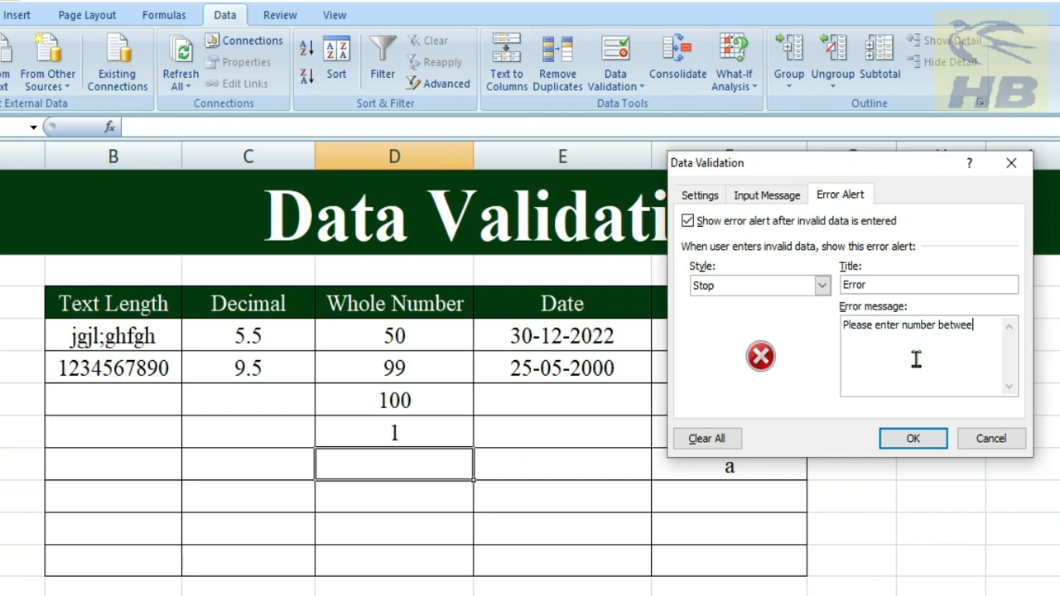
{"action": "type", "text": "n 1 &100"}
{"action": "left_click", "coordinate": [913, 433]}
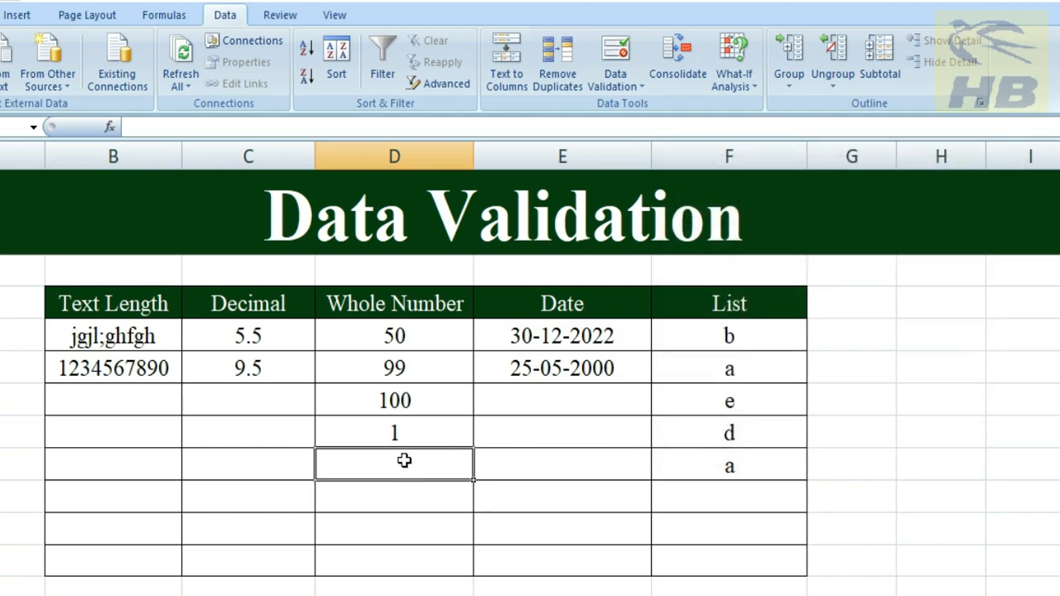
Test the custom error alert with the value 500 in the fifth Whole Number cell, and cancel the entry
{"action": "type", "text": "500"}
{"action": "key", "text": "Return"}
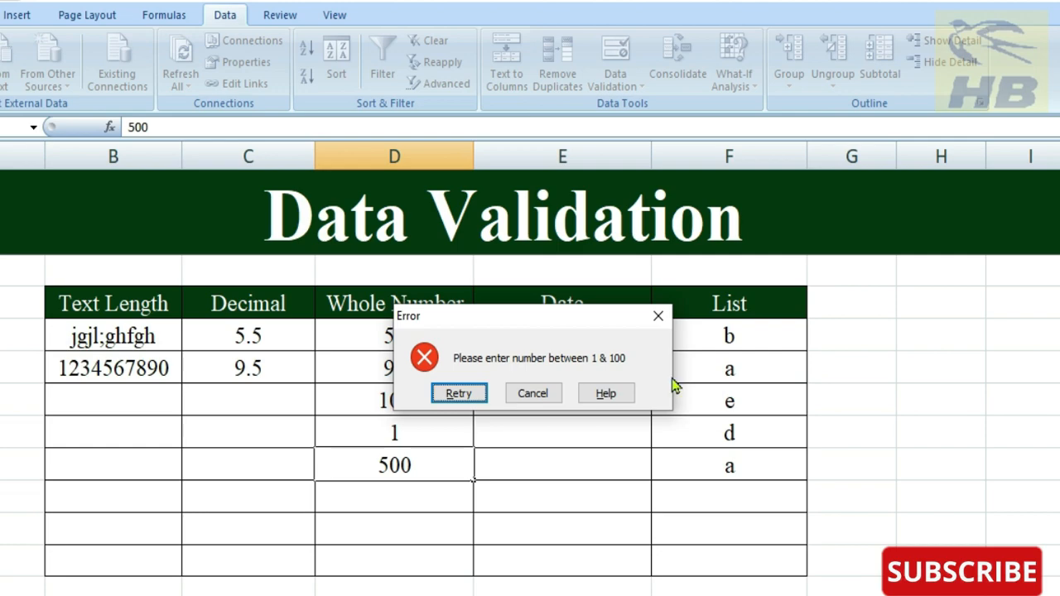
{"action": "left_click", "coordinate": [529, 396]}
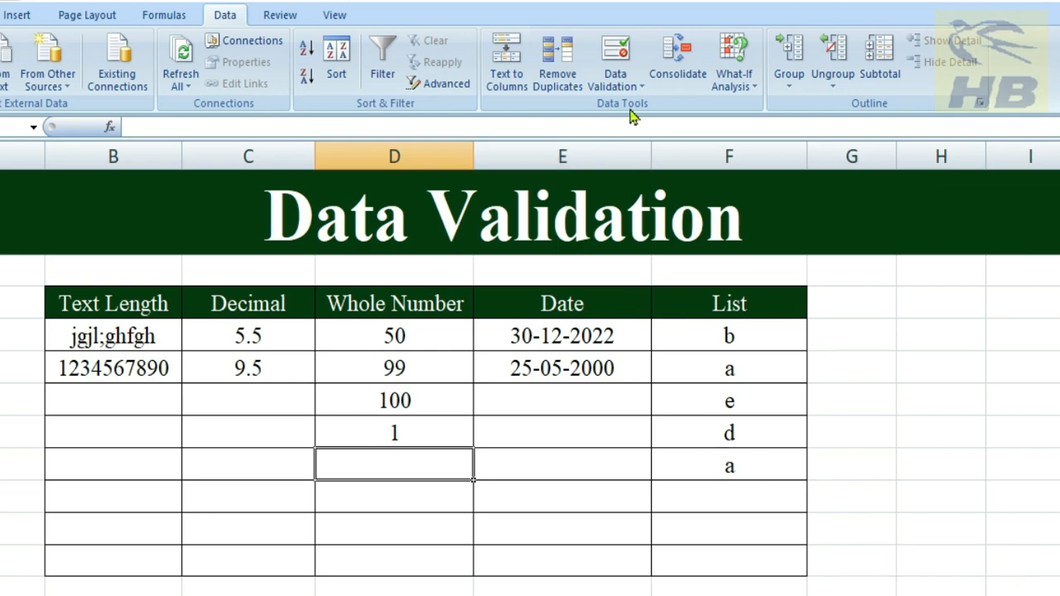
{"action": "left_click", "coordinate": [642, 87]}
{"action": "left_click", "coordinate": [663, 107]}
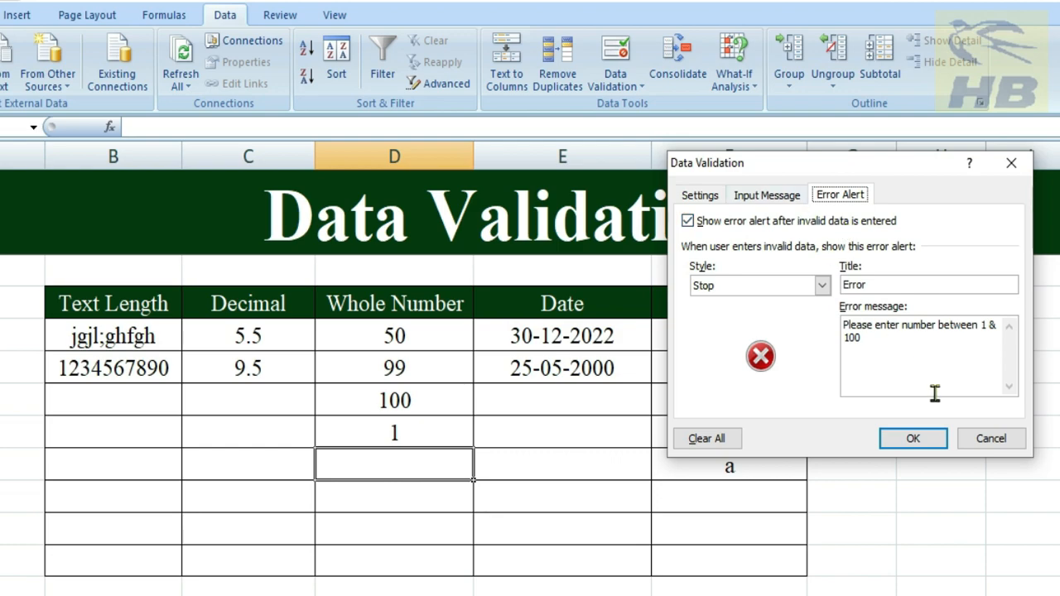
{"action": "left_click", "coordinate": [966, 438]}
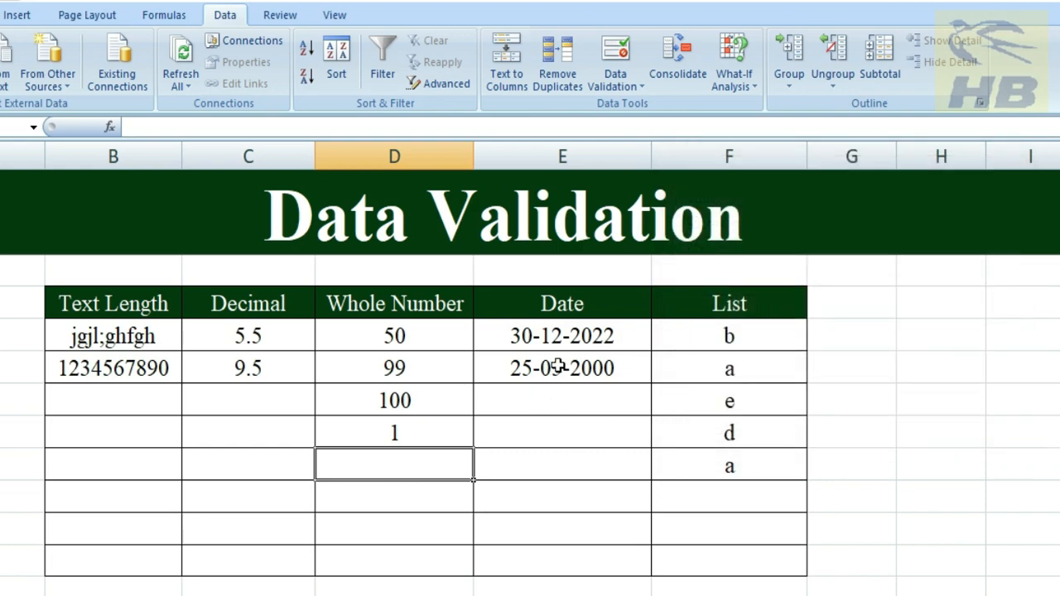
{"action": "left_click_drag", "start_coordinate": [555, 336], "coordinate": [564, 399]}
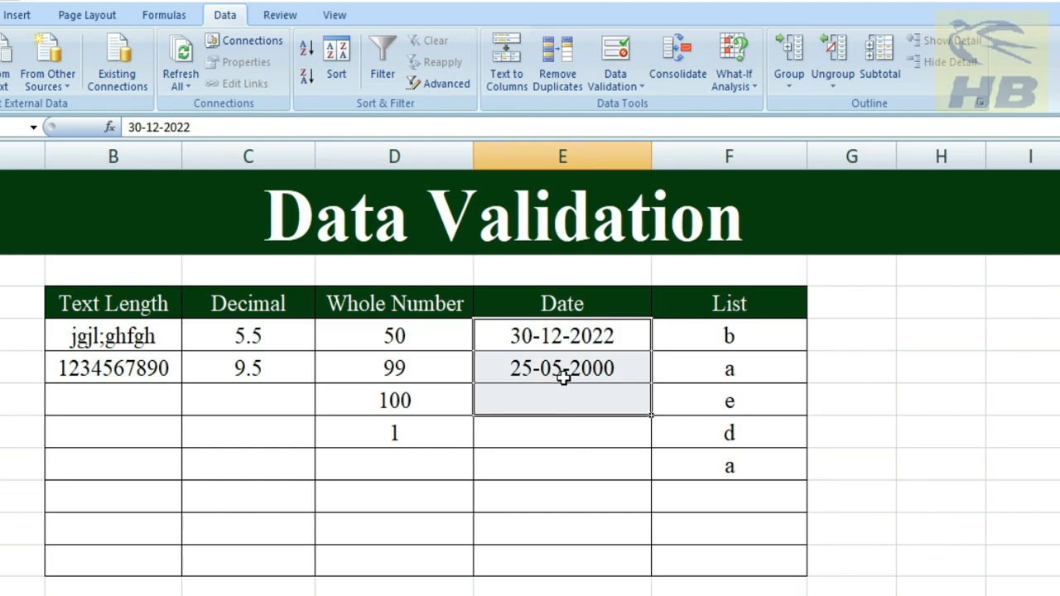
Clear the entries of all eight cells below the Whole Number header and erase their mixed validation settings
{"action": "left_click_drag", "start_coordinate": [392, 336], "coordinate": [390, 570]}
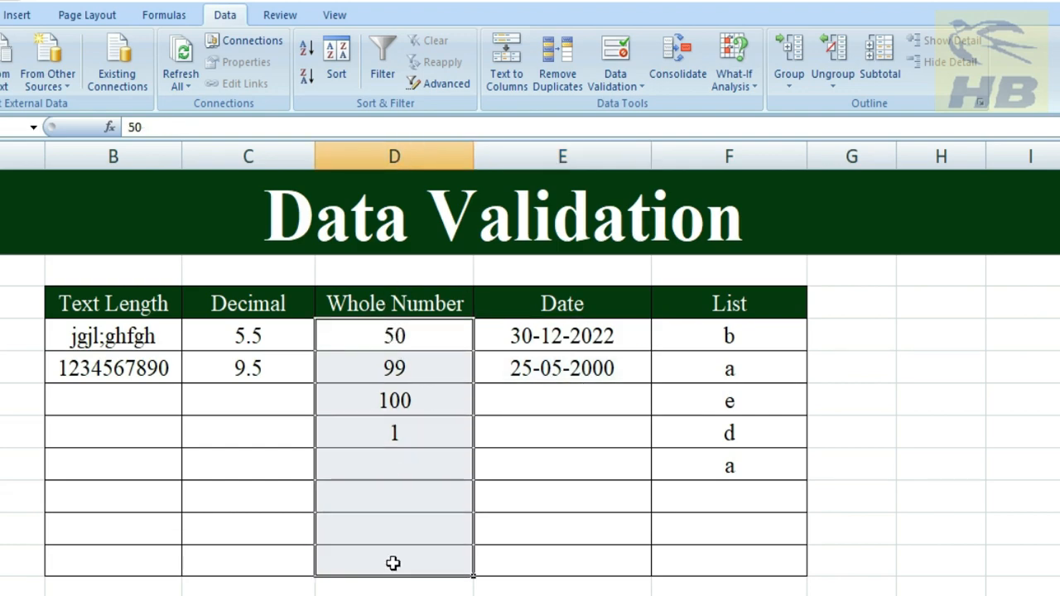
{"action": "key", "text": "Delete"}
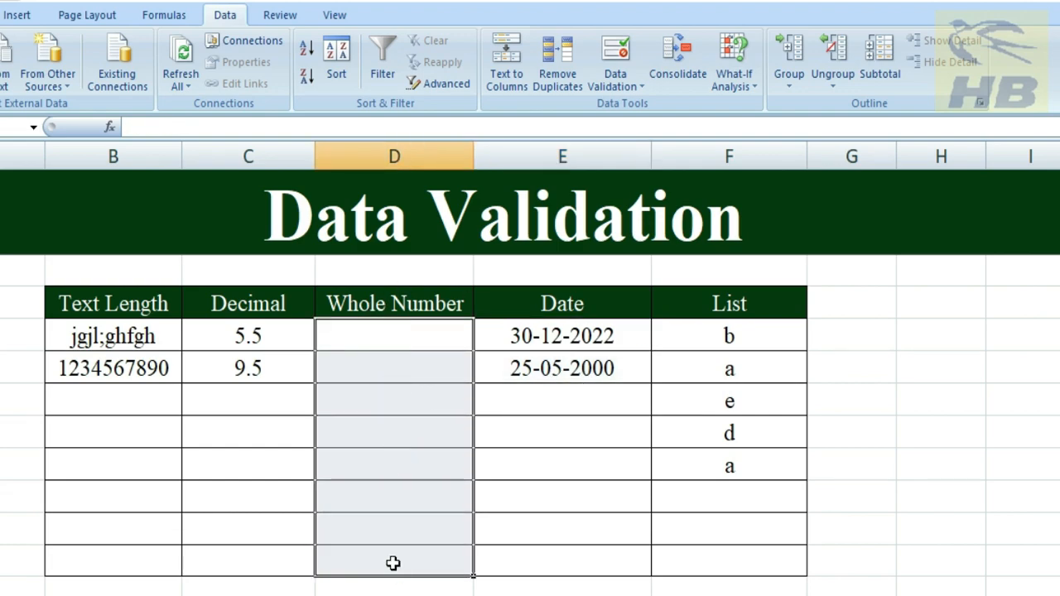
{"action": "left_click", "coordinate": [640, 87]}
{"action": "left_click", "coordinate": [642, 107]}
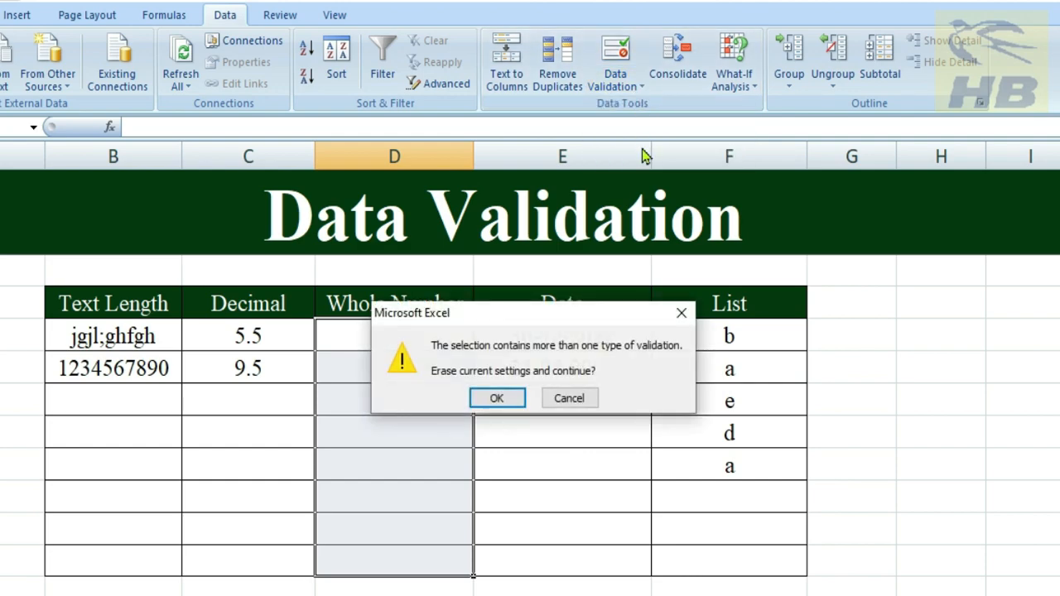
{"action": "left_click", "coordinate": [496, 398]}
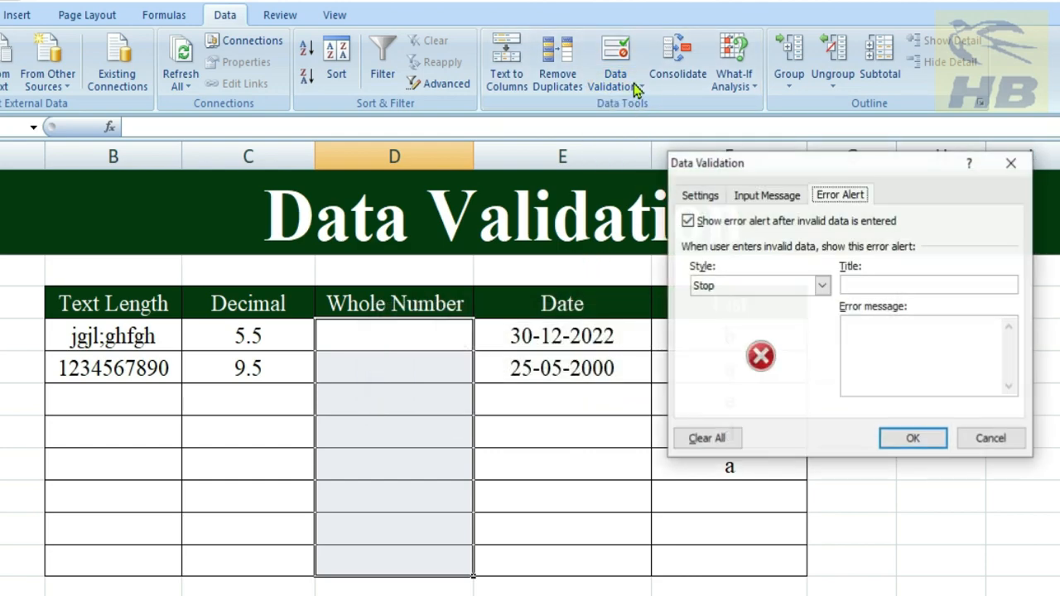
Add an input message to the Whole Number cells, titled "Information" and reading "Please enter number between 1 & 100"
{"action": "left_click", "coordinate": [784, 198]}
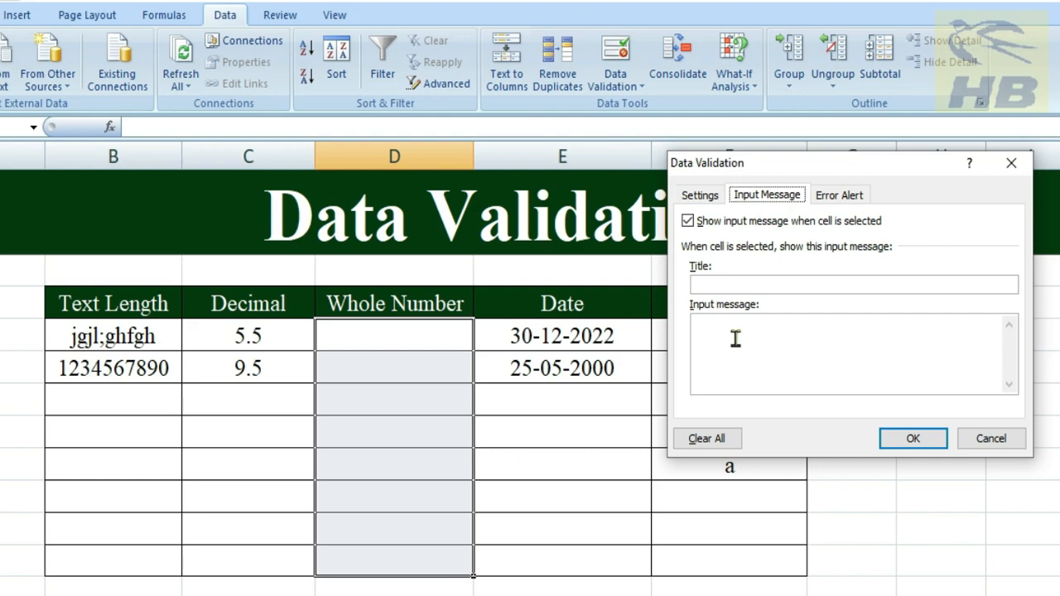
{"action": "left_click", "coordinate": [700, 195]}
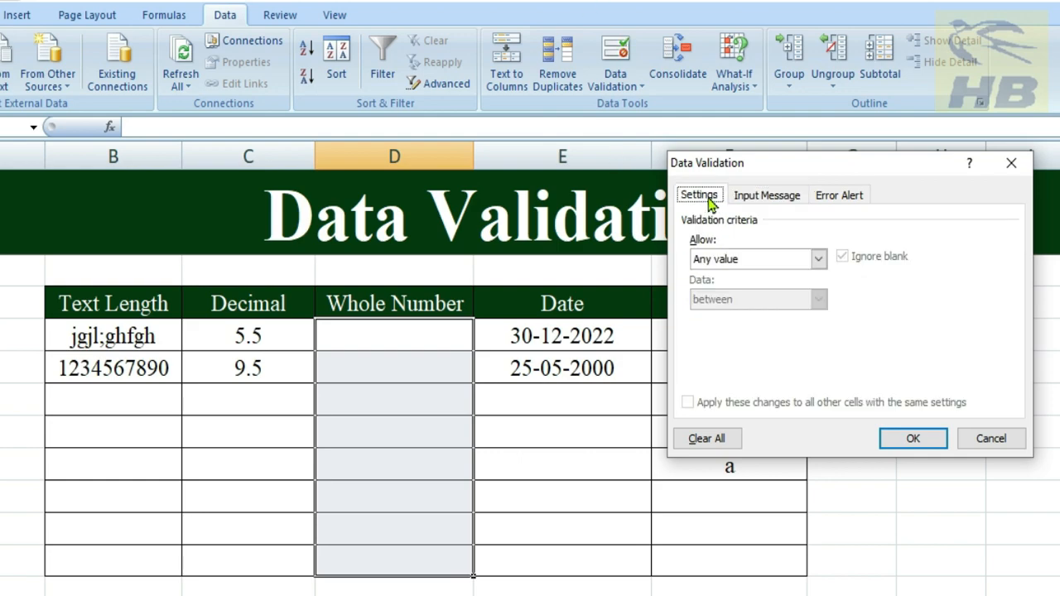
{"action": "left_click", "coordinate": [761, 199]}
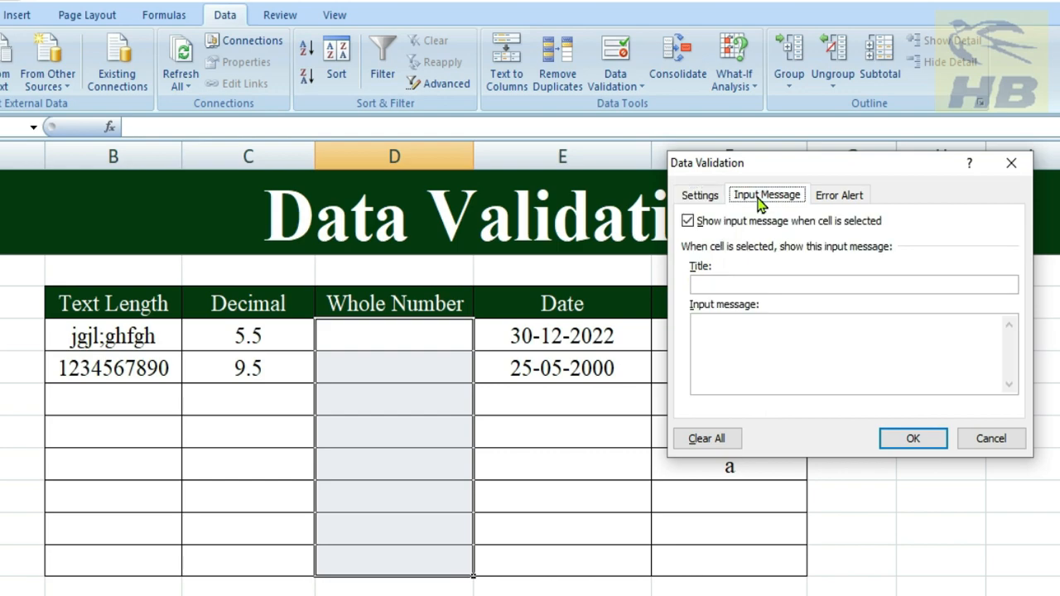
{"action": "left_click", "coordinate": [727, 283]}
{"action": "type", "text": "Information"}
{"action": "left_click", "coordinate": [744, 326]}
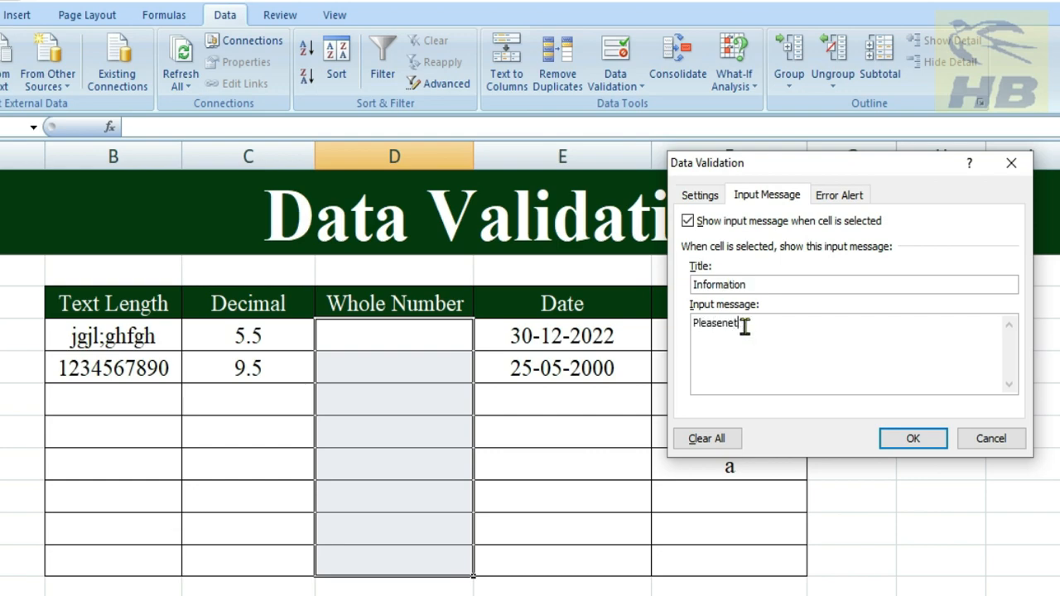
{"action": "type", "text": "Please enter number between 1 & 100"}
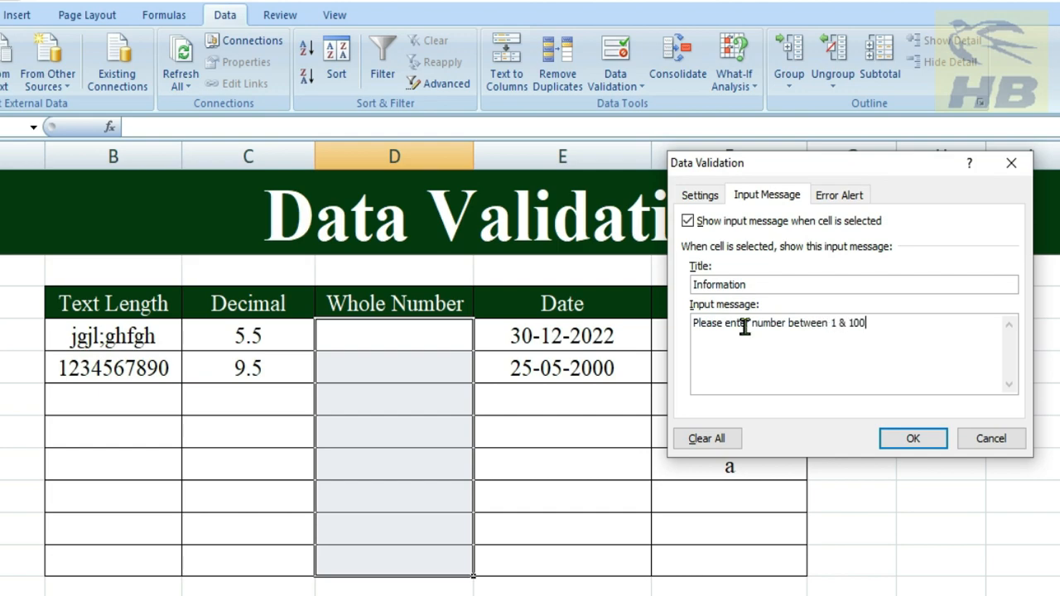
{"action": "left_click", "coordinate": [907, 444]}
Select the first Whole Number cell to display its input message, and enter 500 in it
{"action": "left_click", "coordinate": [929, 454]}
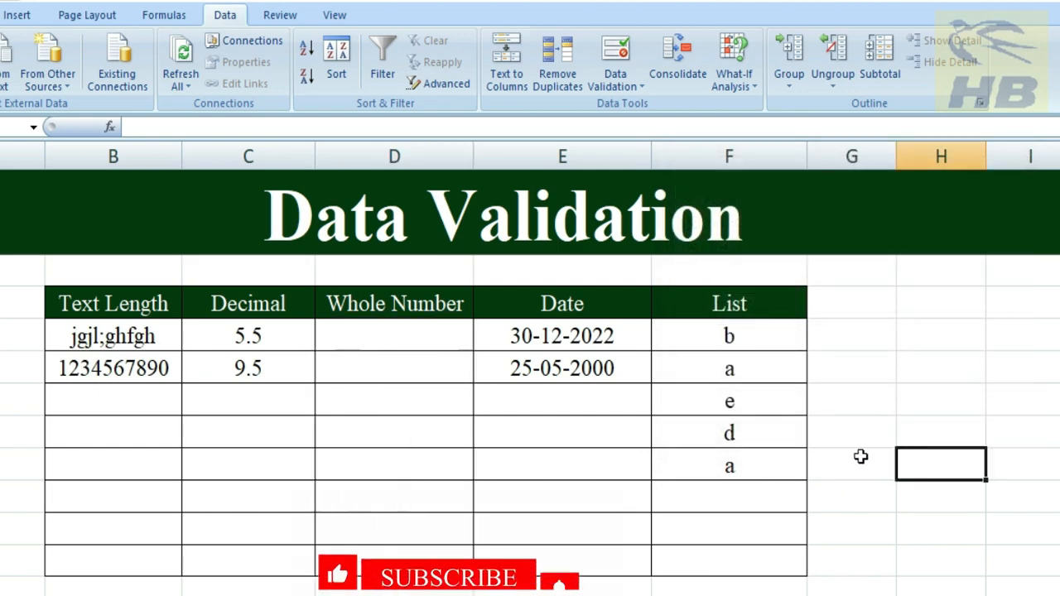
{"action": "left_click", "coordinate": [437, 344]}
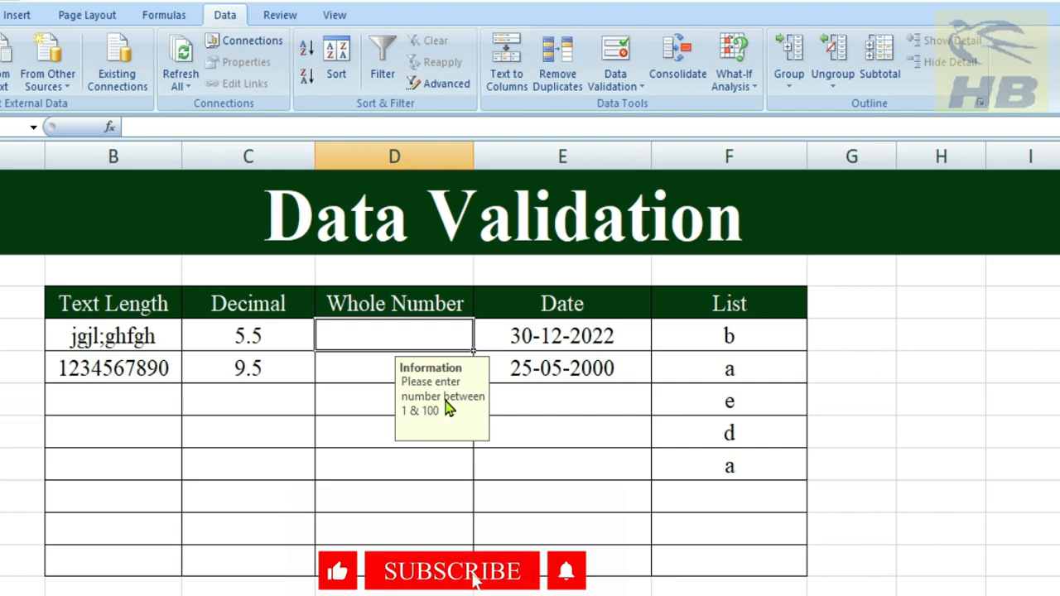
{"action": "type", "text": "500"}
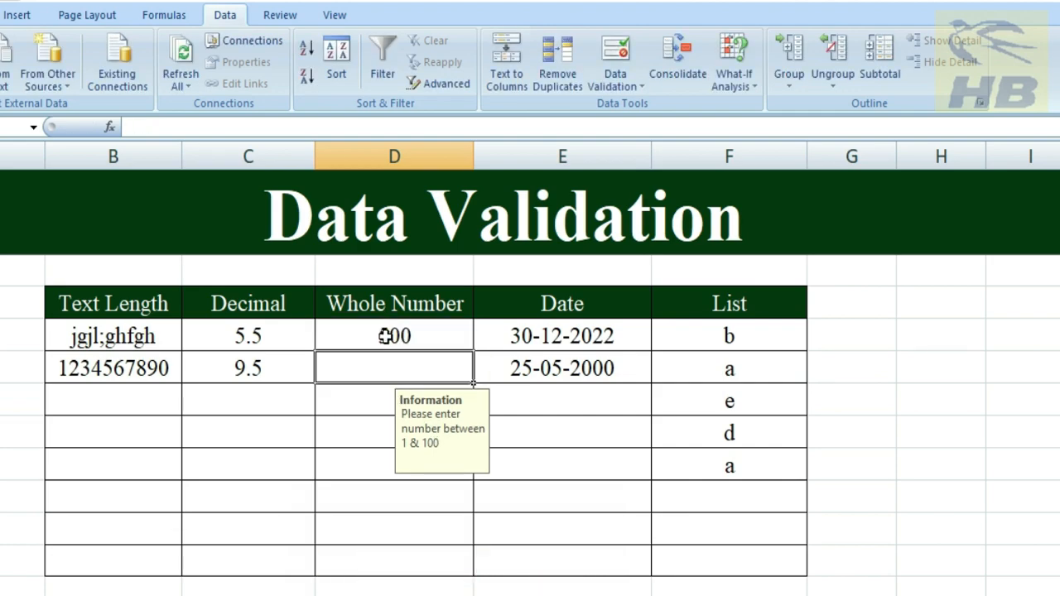
Try re-entering 500 in the first Whole Number cell, and cancel the entry
{"action": "left_click", "coordinate": [382, 341]}
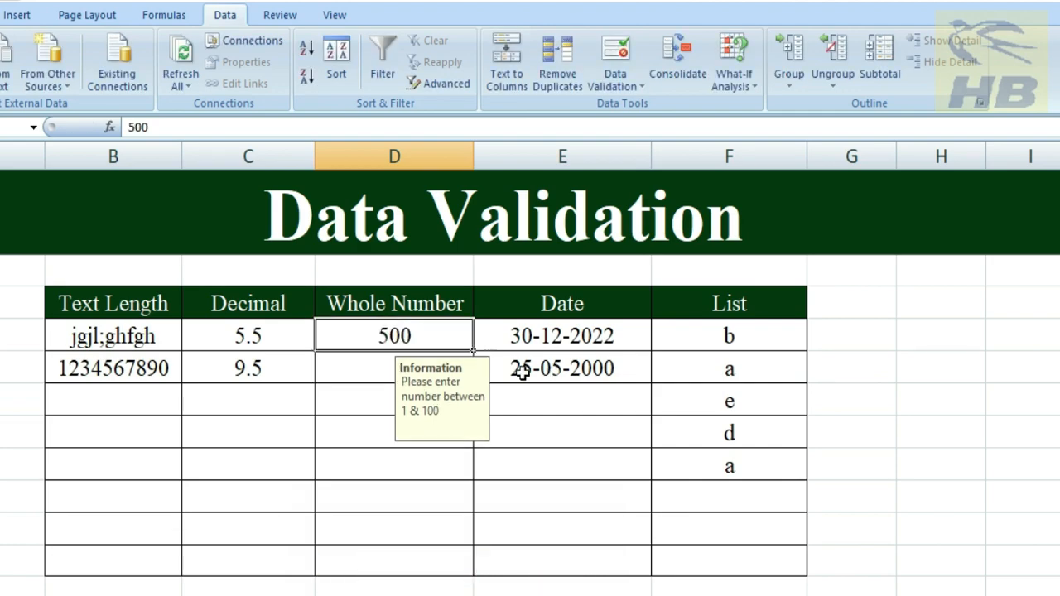
{"action": "type", "text": "500"}
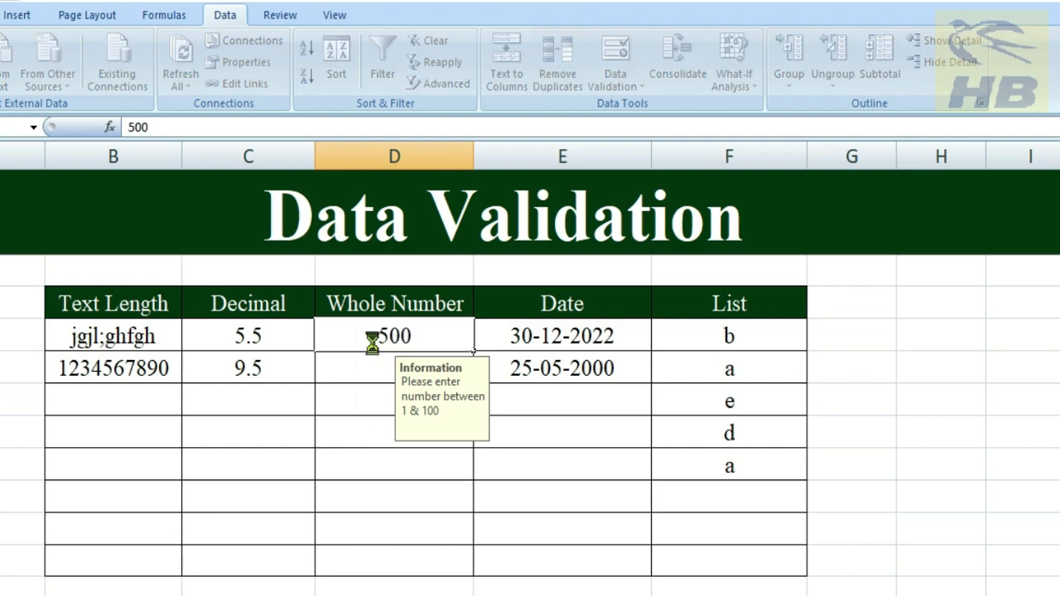
{"action": "key", "text": "Return"}
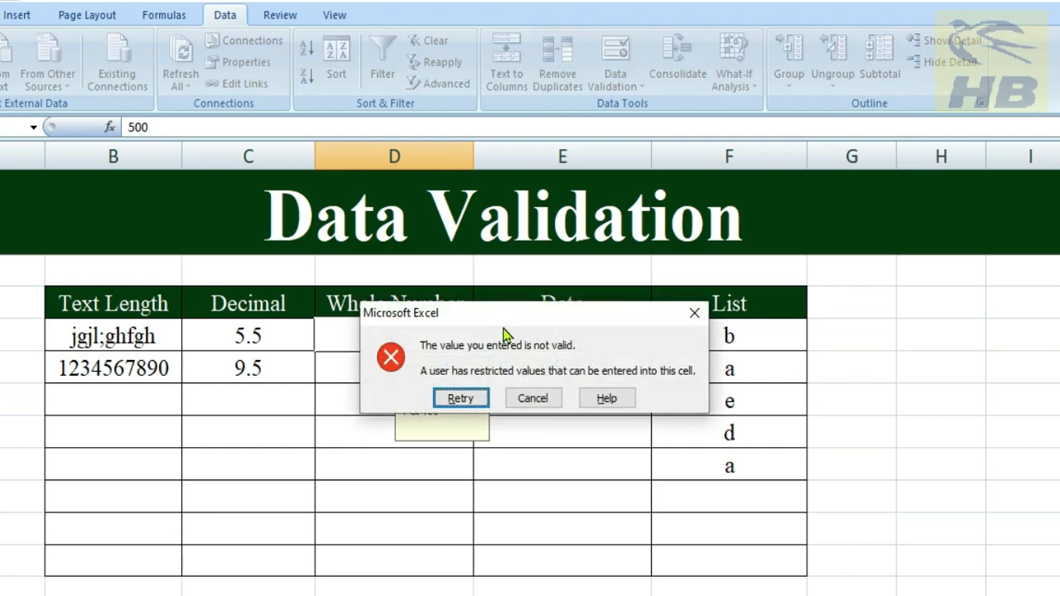
{"action": "left_click_drag", "start_coordinate": [548, 323], "coordinate": [615, 242]}
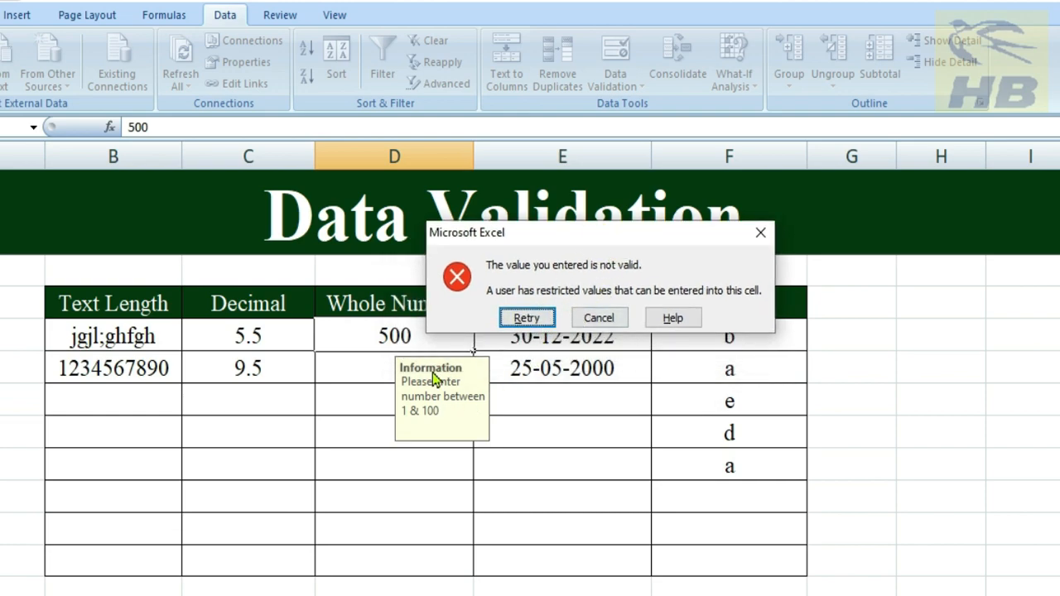
{"action": "left_click", "coordinate": [597, 318]}
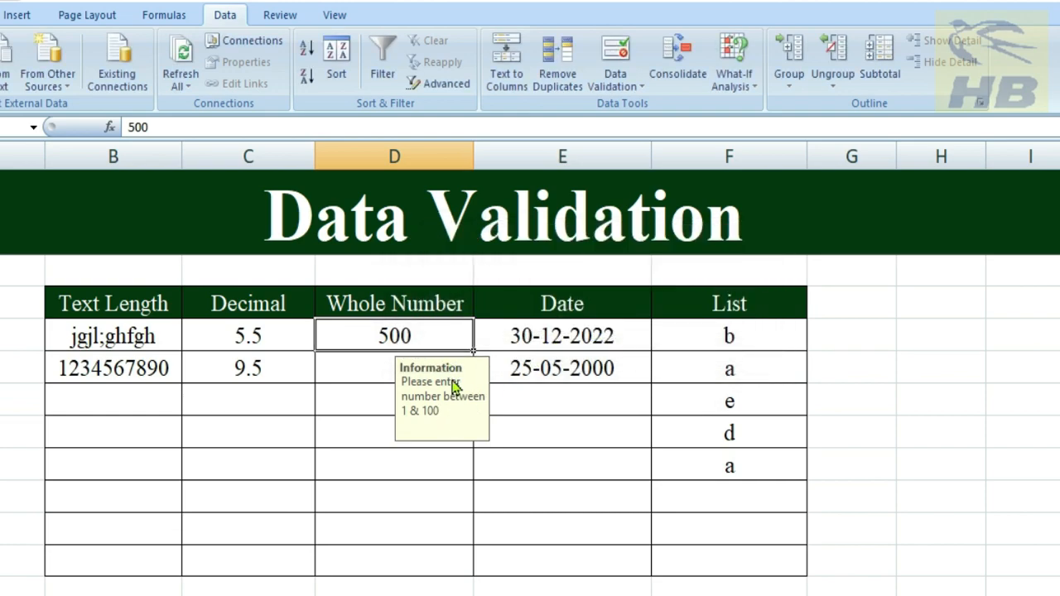
{"action": "left_click", "coordinate": [307, 426]}
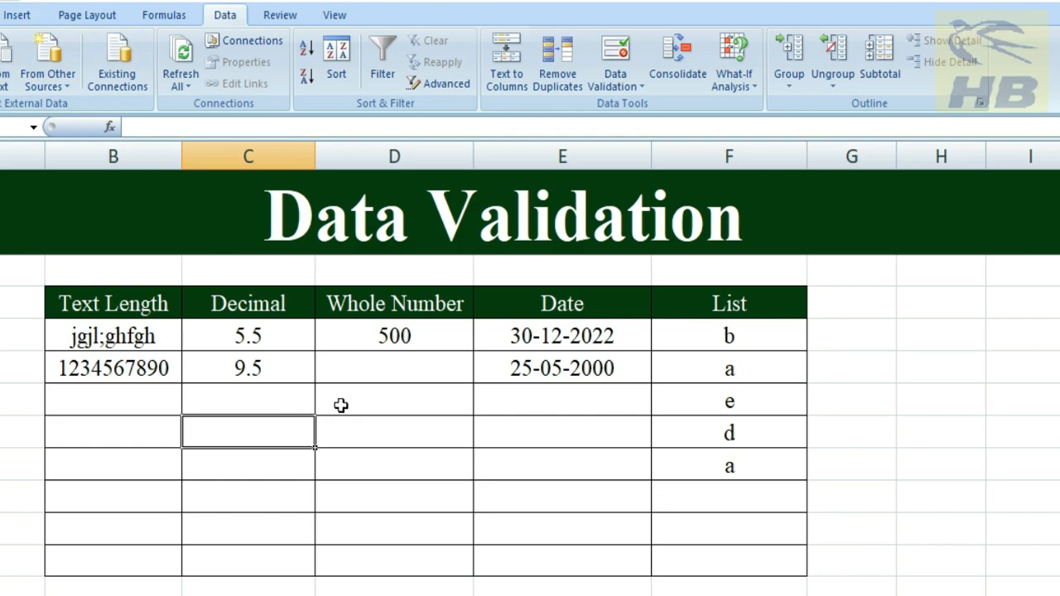
{"action": "left_click", "coordinate": [336, 245]}
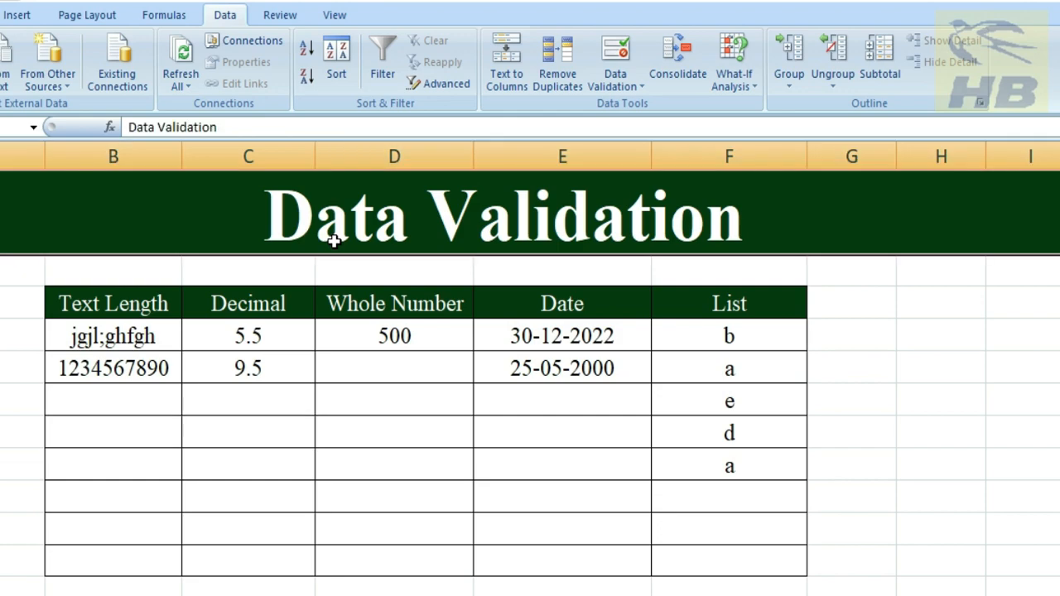